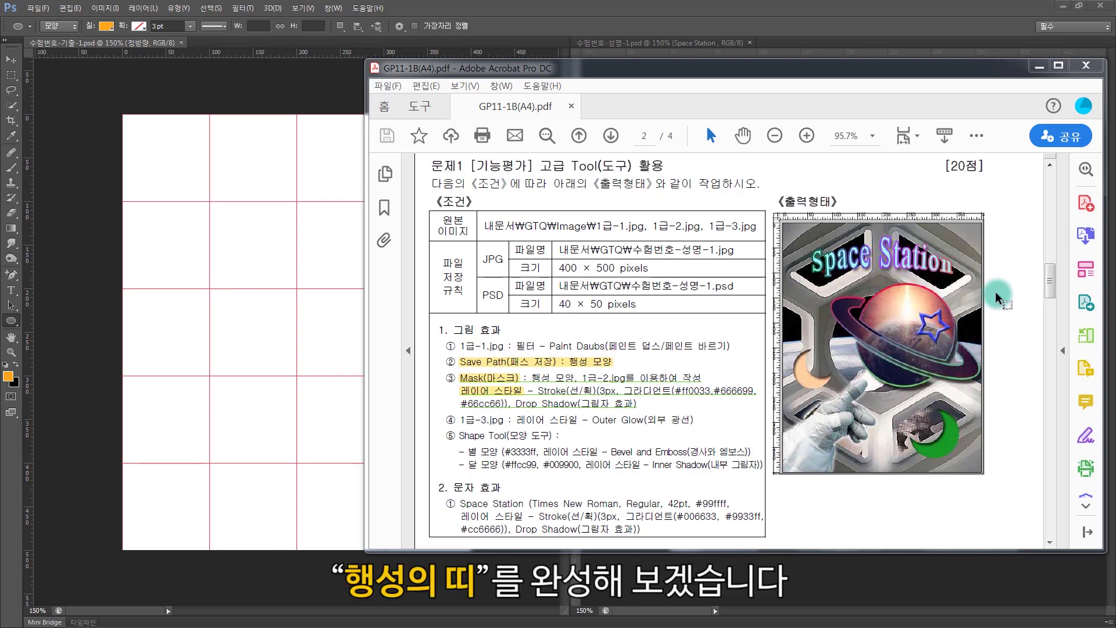
Step: Draw an orange circle about 202 px across with the Ellipse tool, centred on the guide crossing at 200, 200 px in the blank document
left_click(1040, 66)
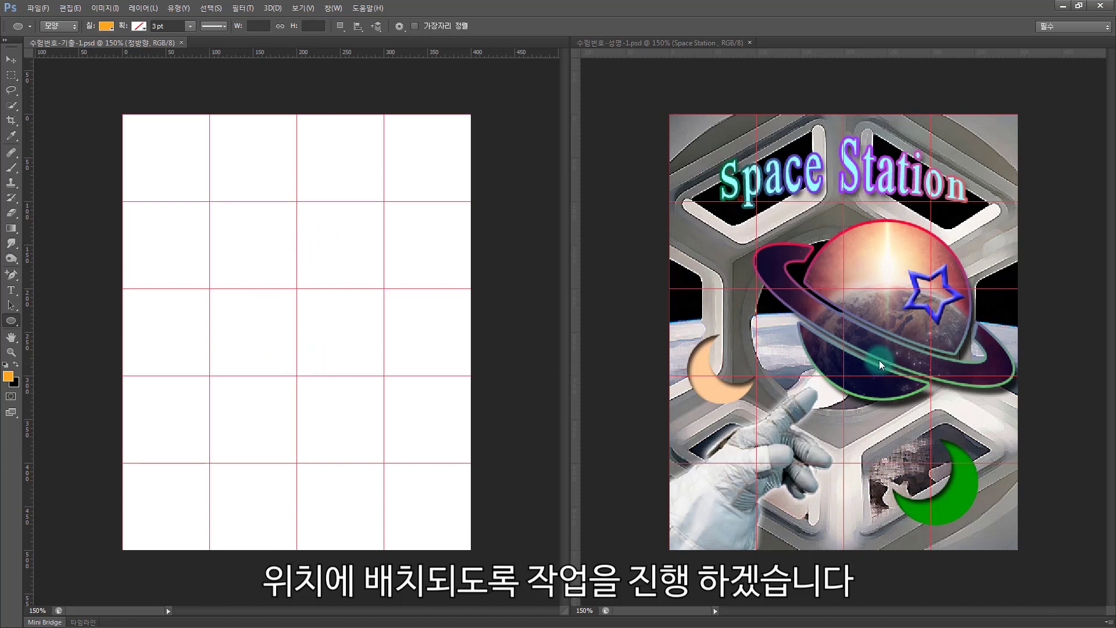
left_click(15, 323)
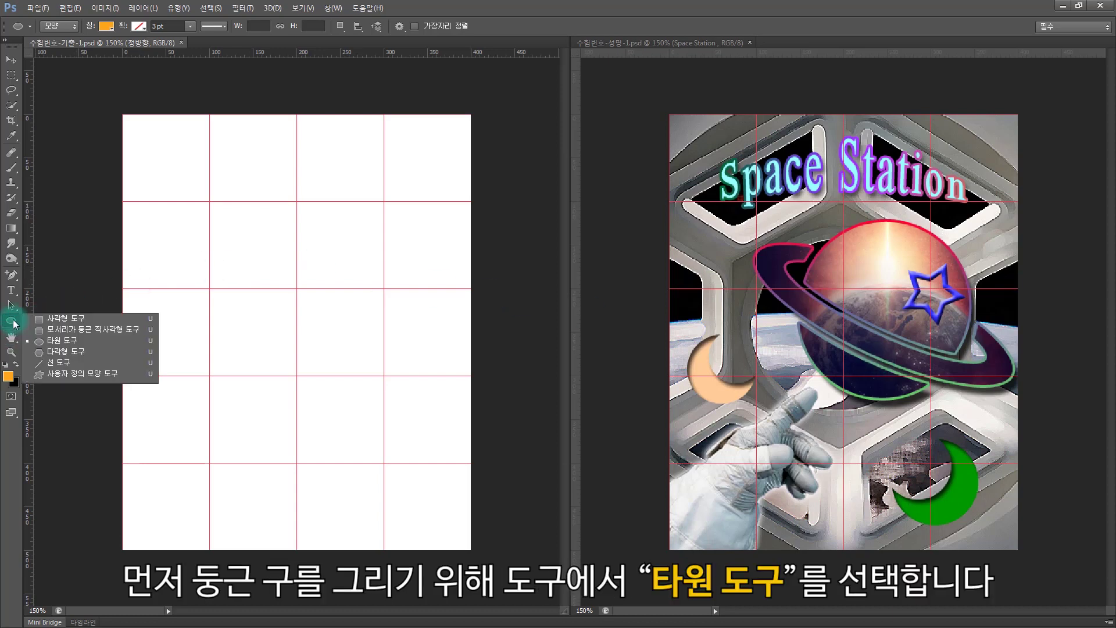
left_click(66, 345)
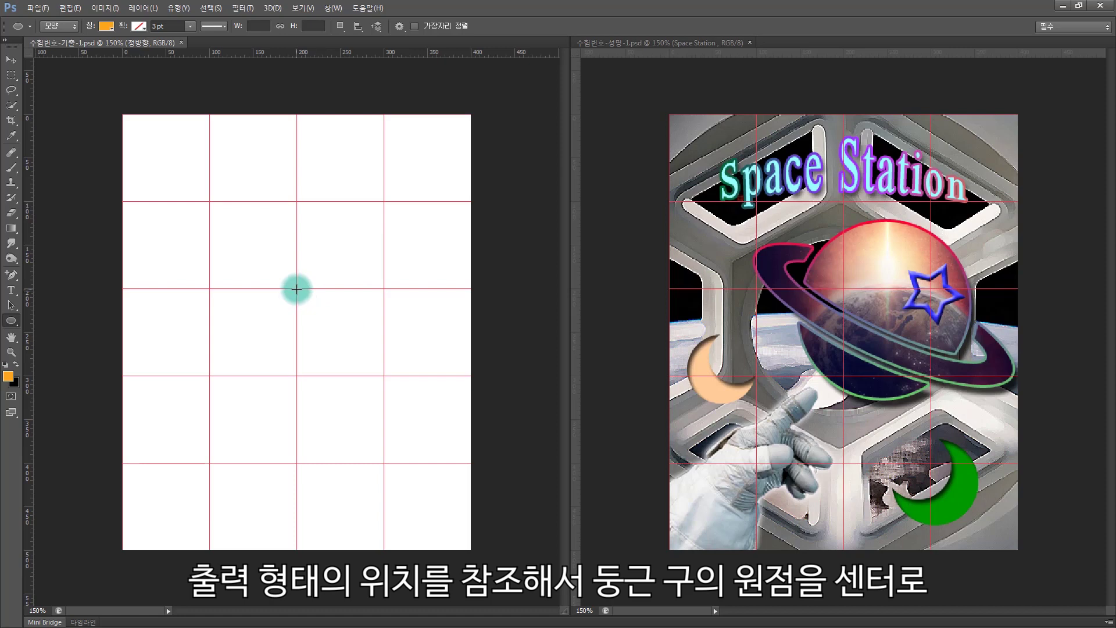
left_click_drag(297, 289, 409, 201)
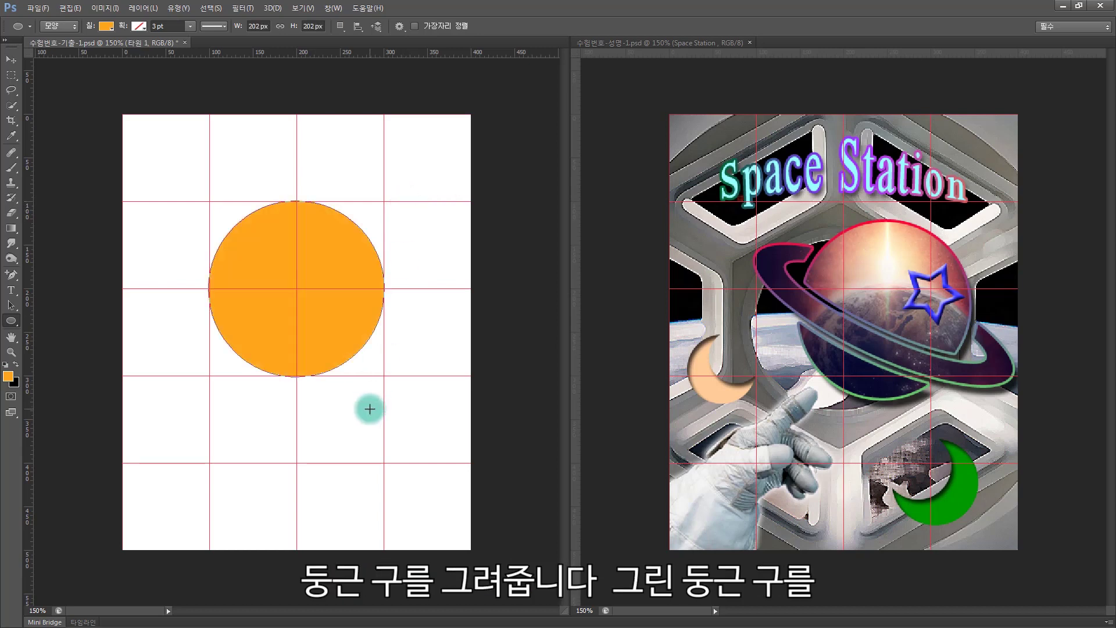
Step: Select the circle's path and duplicate its shape layer
left_click(11, 305)
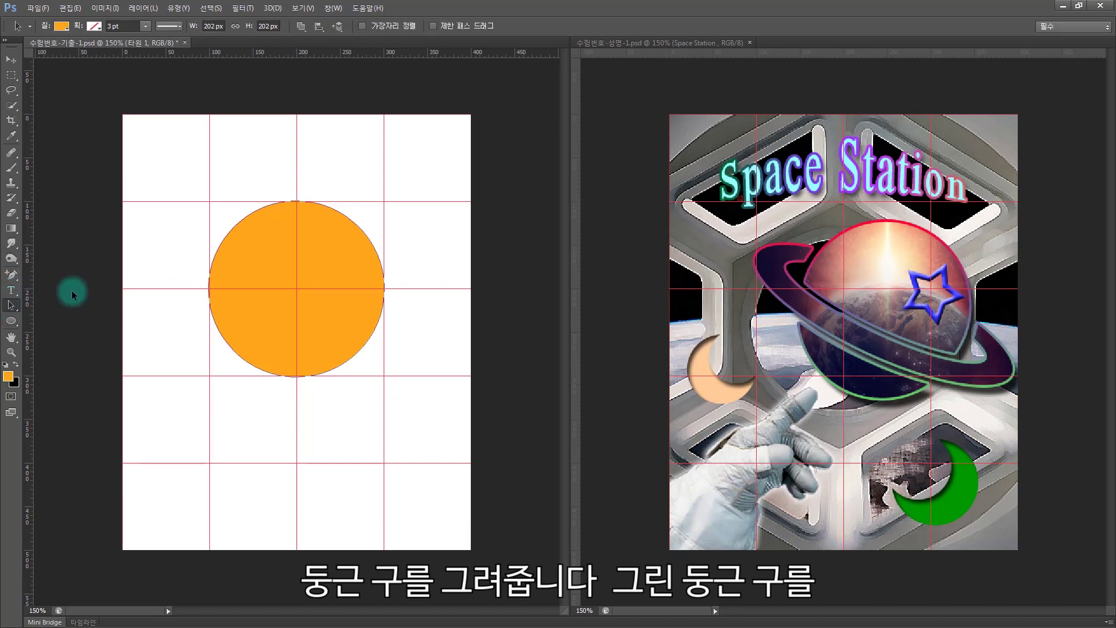
left_click(253, 264)
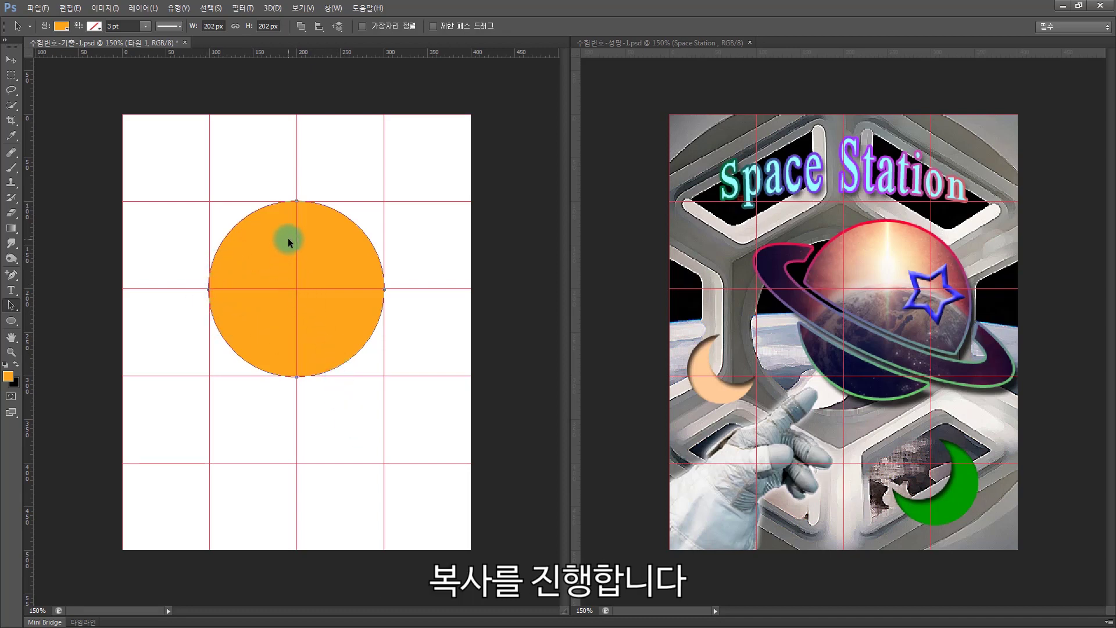
key("ctrl+j")
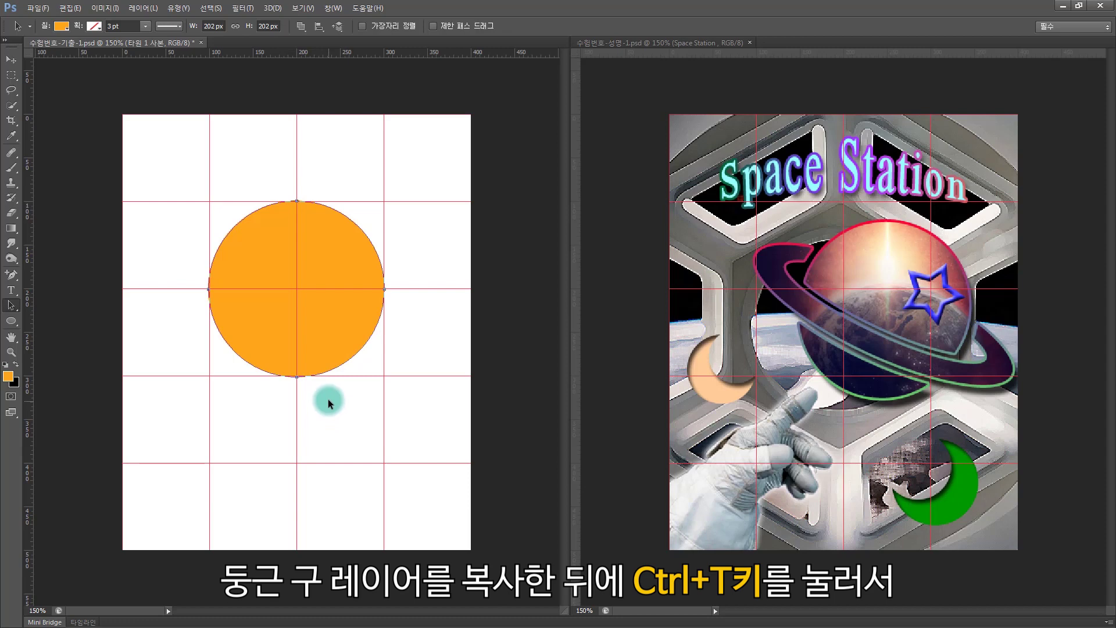
Step: Transform the duplicate circle into a flat, wide ellipse about 310 × 87 px, centred across the planet circle
key("ctrl+t")
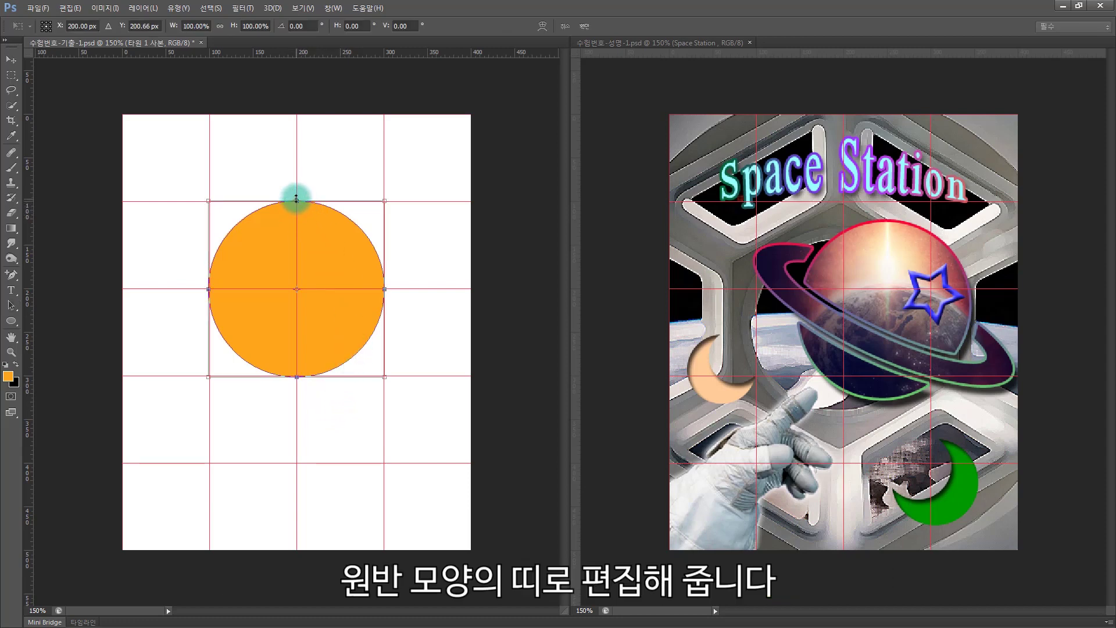
left_click_drag(297, 203, 296, 236)
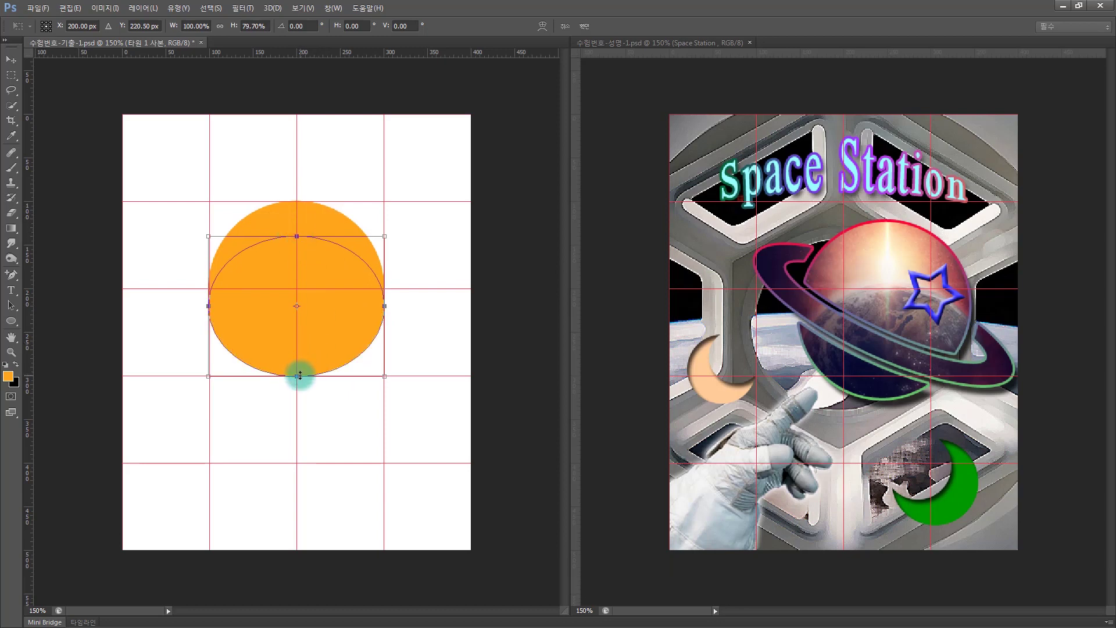
left_click_drag(297, 365, 299, 320)
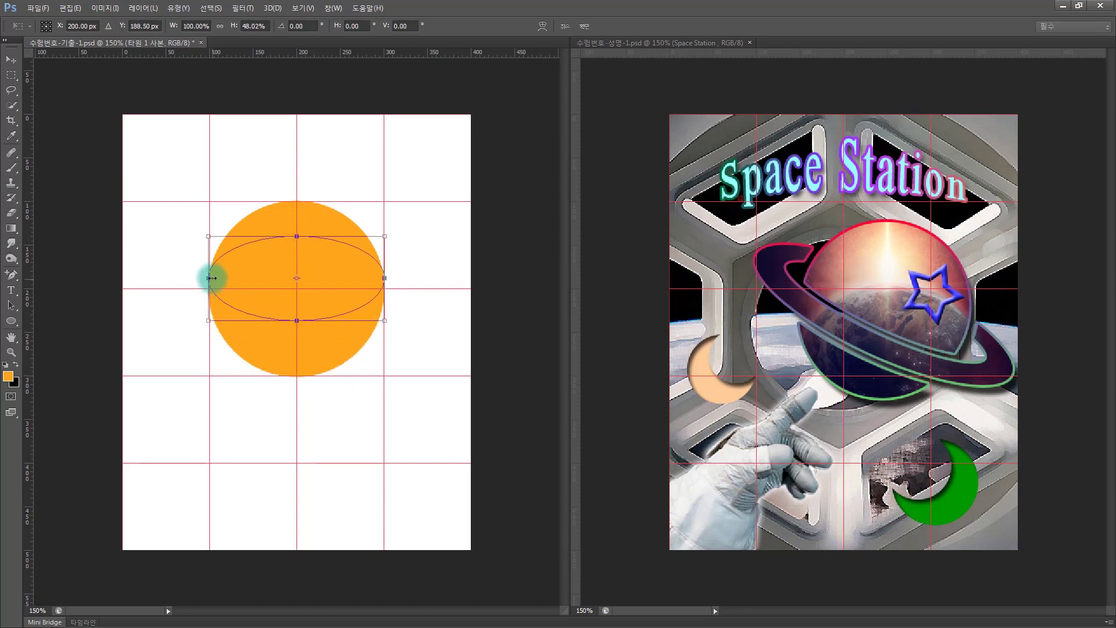
left_click_drag(208, 278, 162, 281)
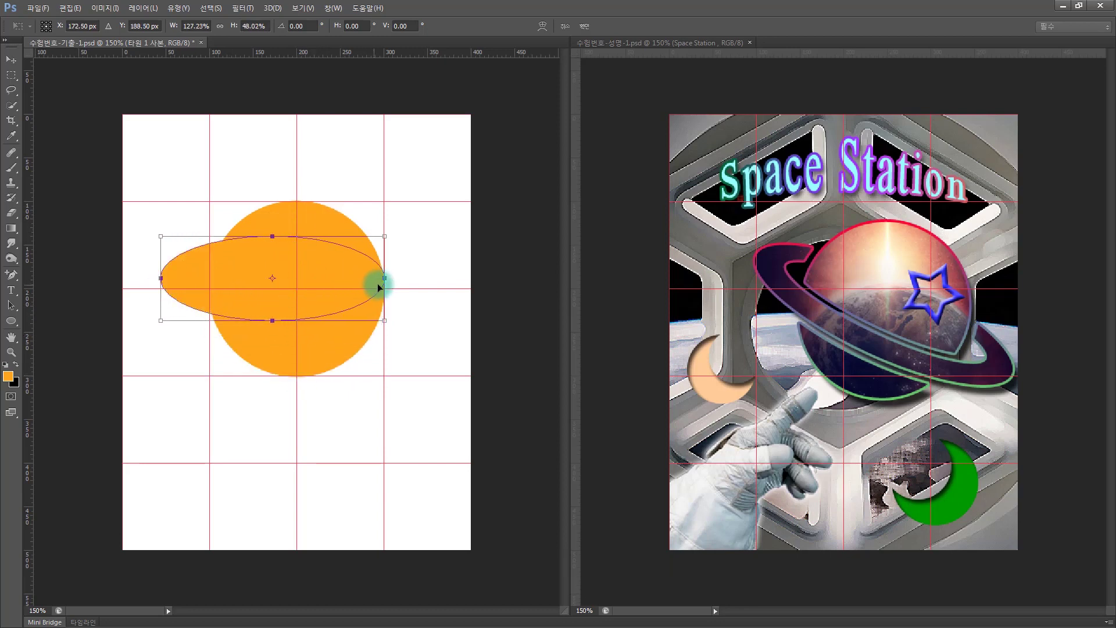
left_click_drag(386, 282, 430, 280)
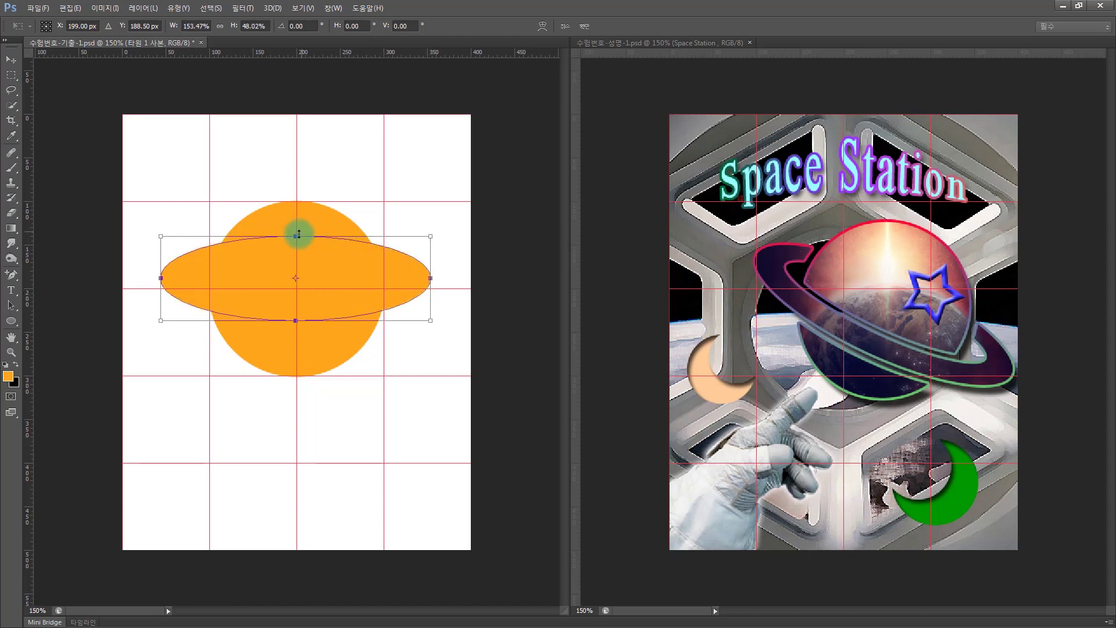
left_click_drag(297, 238, 297, 246)
left_click_drag(294, 321, 294, 330)
left_click_drag(167, 285, 162, 288)
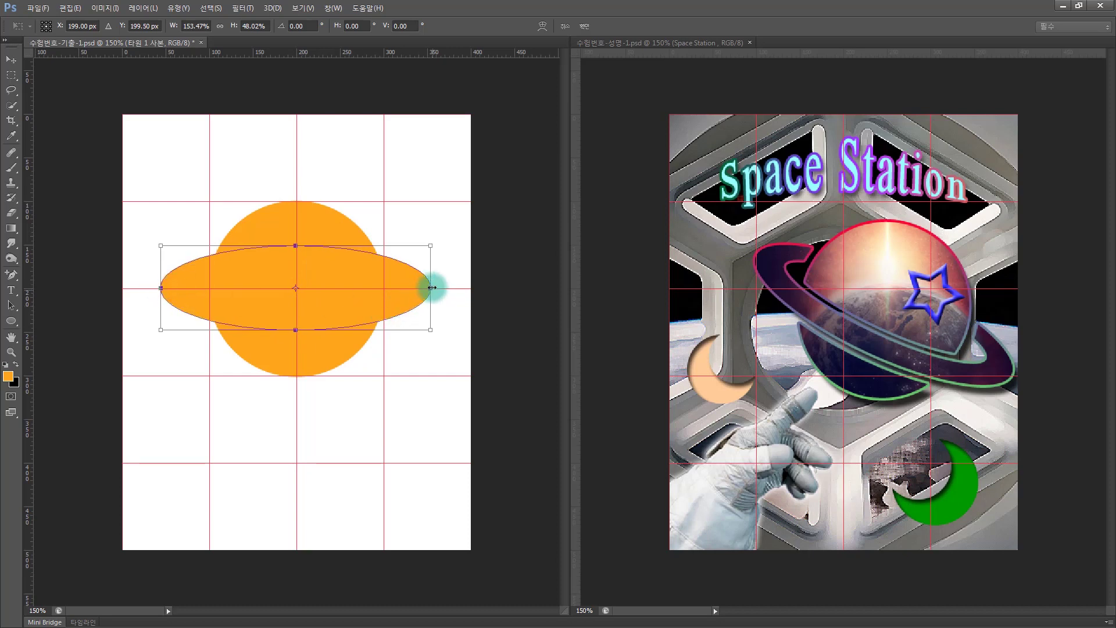
left_click_drag(432, 286, 432, 286)
key("Return")
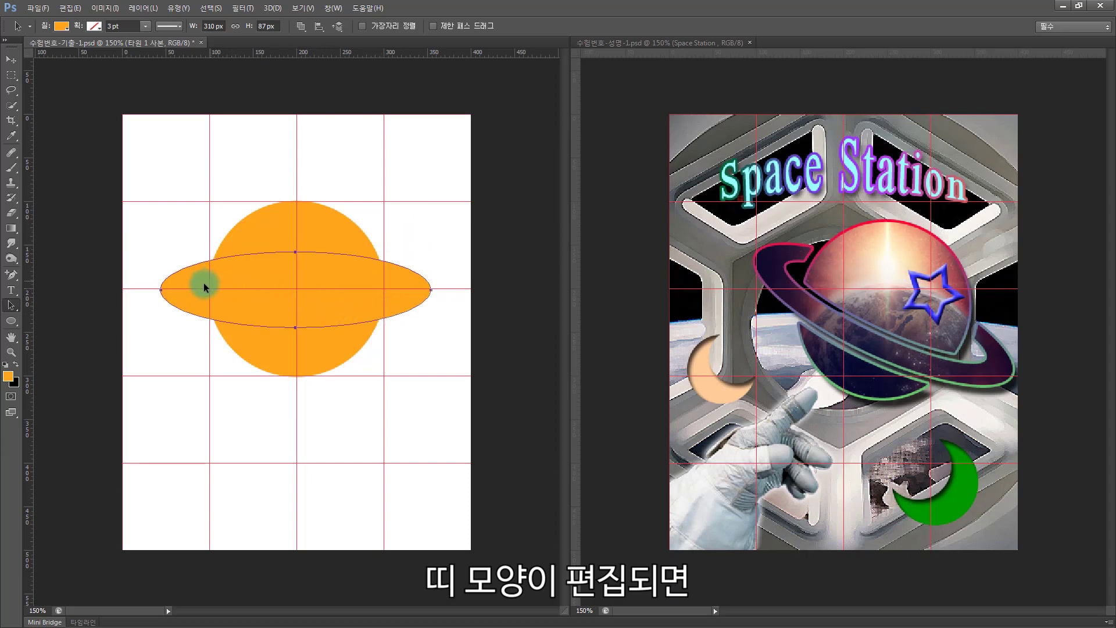
Step: Add a smaller copy of the flat ellipse inside it as the ring's inner edge, with the outer ellipse about 324 × 92 px
left_click(392, 224)
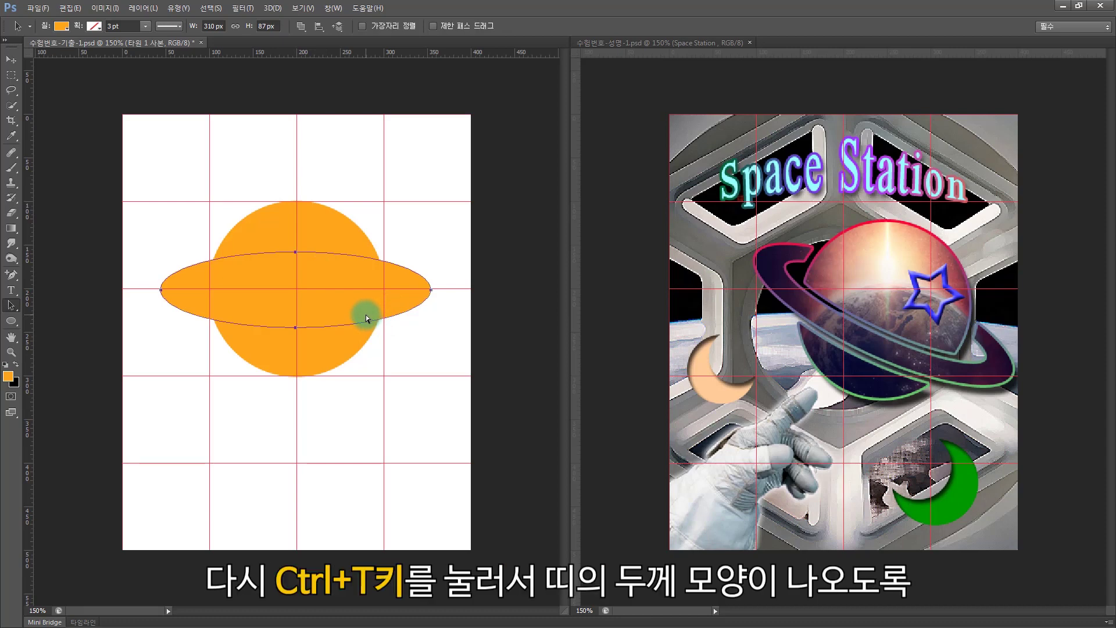
key("ctrl+t")
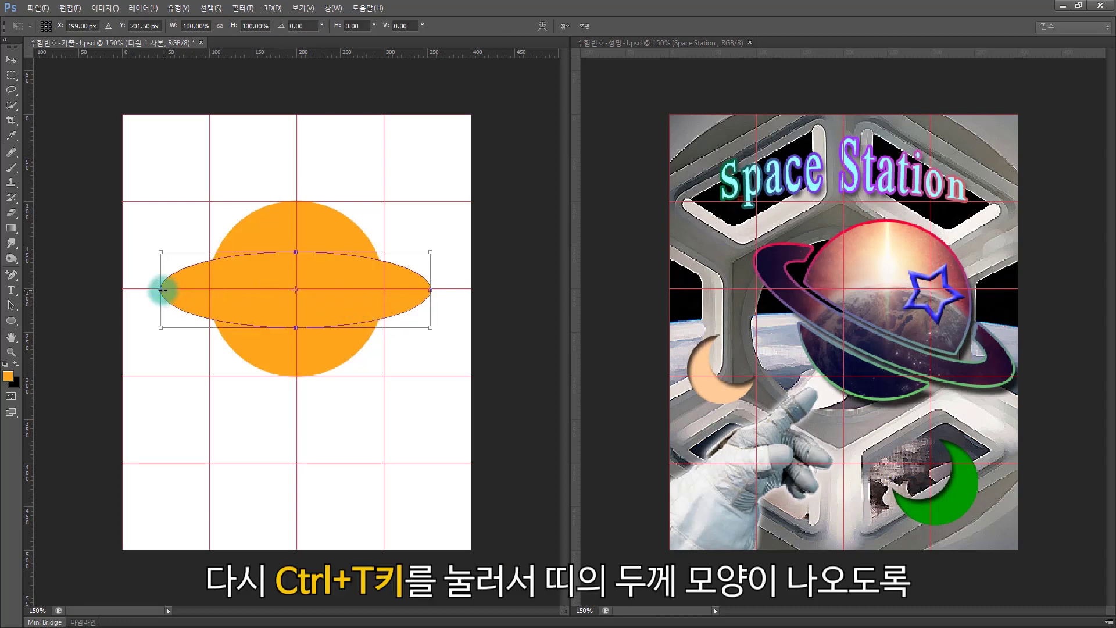
left_click_drag(163, 290, 193, 294)
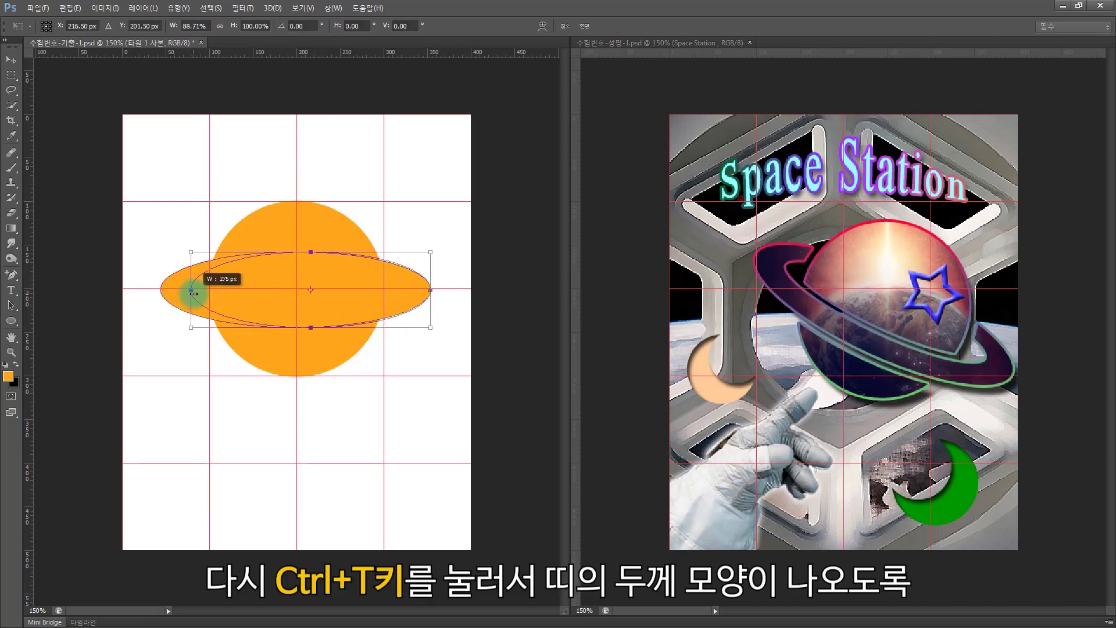
left_click_drag(430, 289, 405, 289)
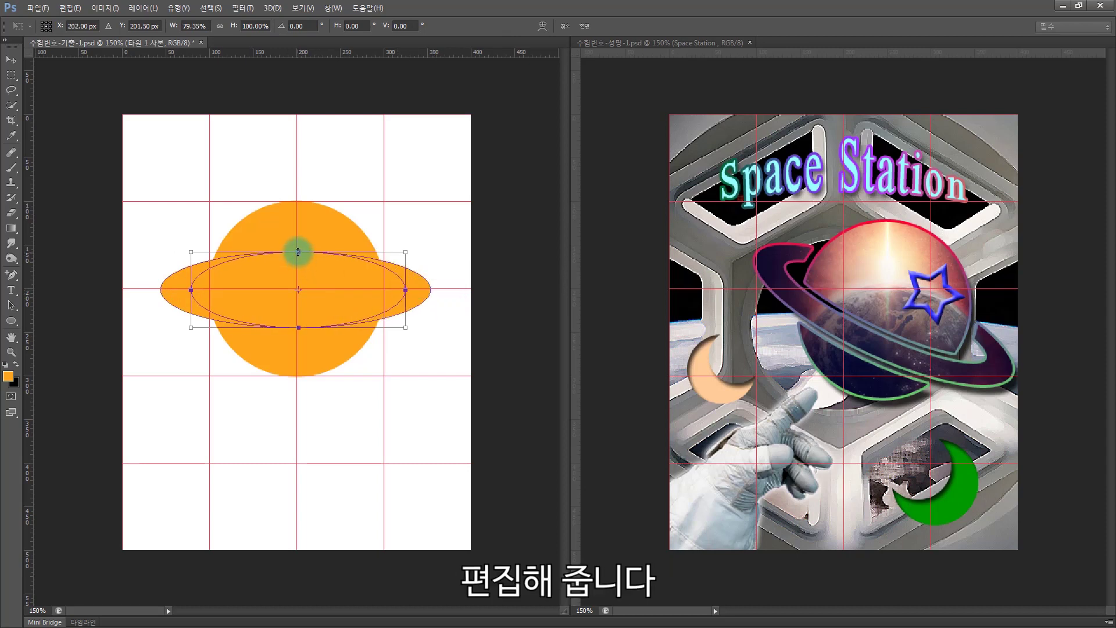
left_click_drag(298, 252, 298, 263)
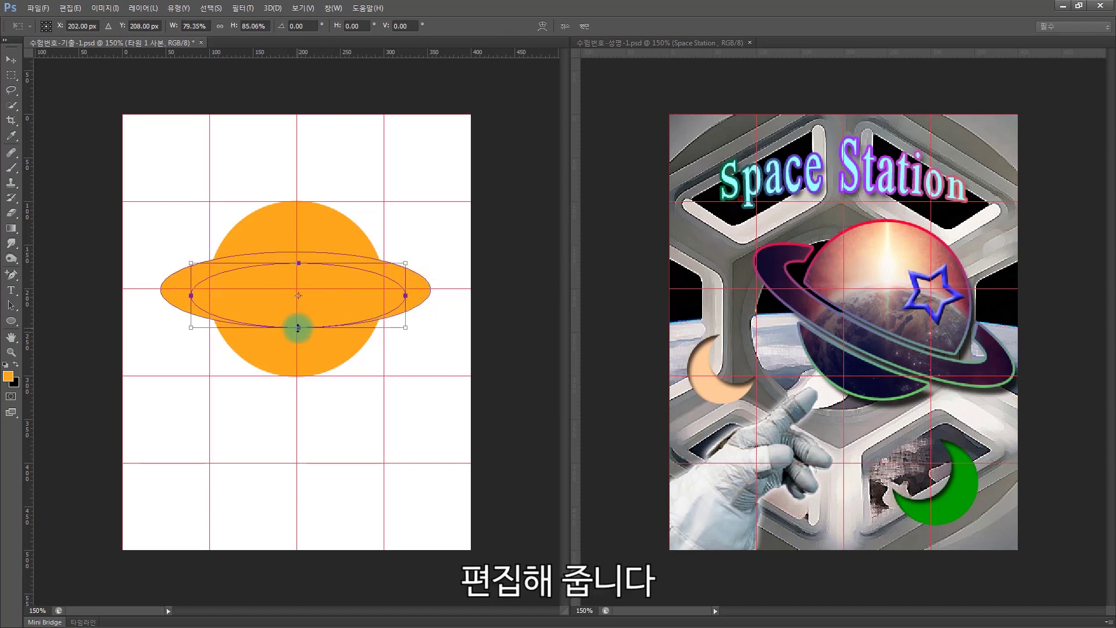
left_click_drag(297, 327, 298, 313)
key("Return")
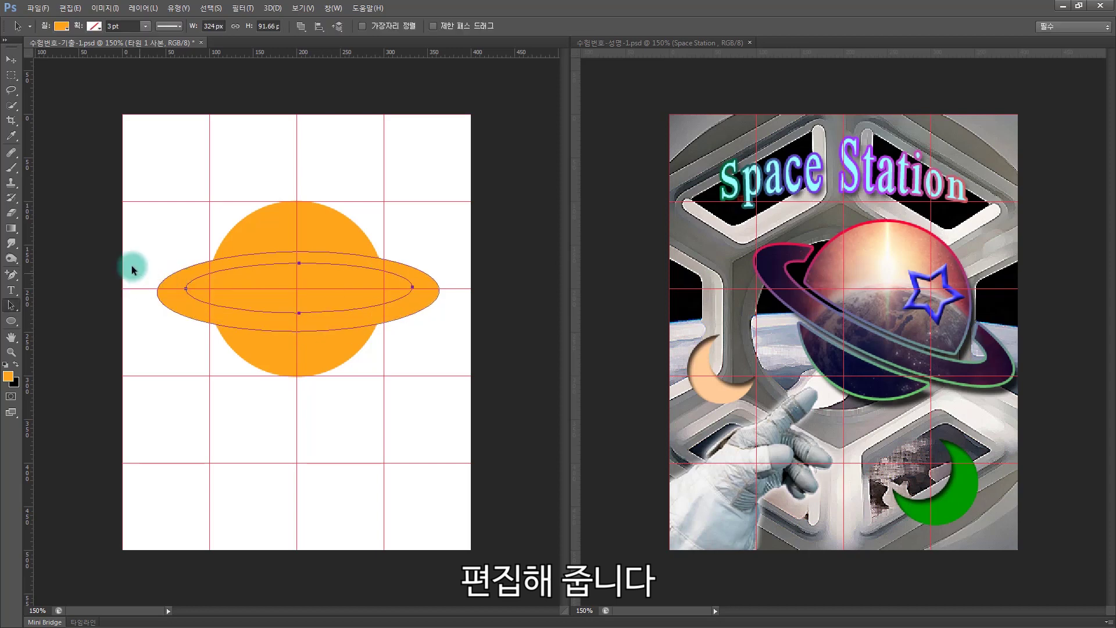
Step: Select both ring ellipses and combine them with Exclude Overlapping Shapes to hollow out the ring
left_click(192, 316)
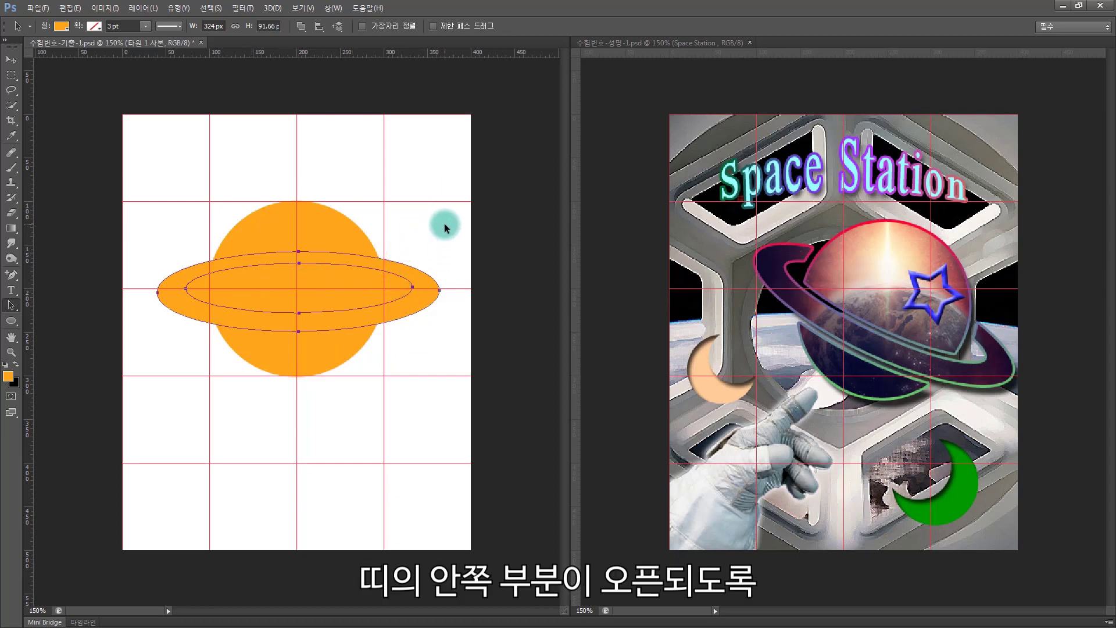
left_click_drag(444, 224, 407, 335)
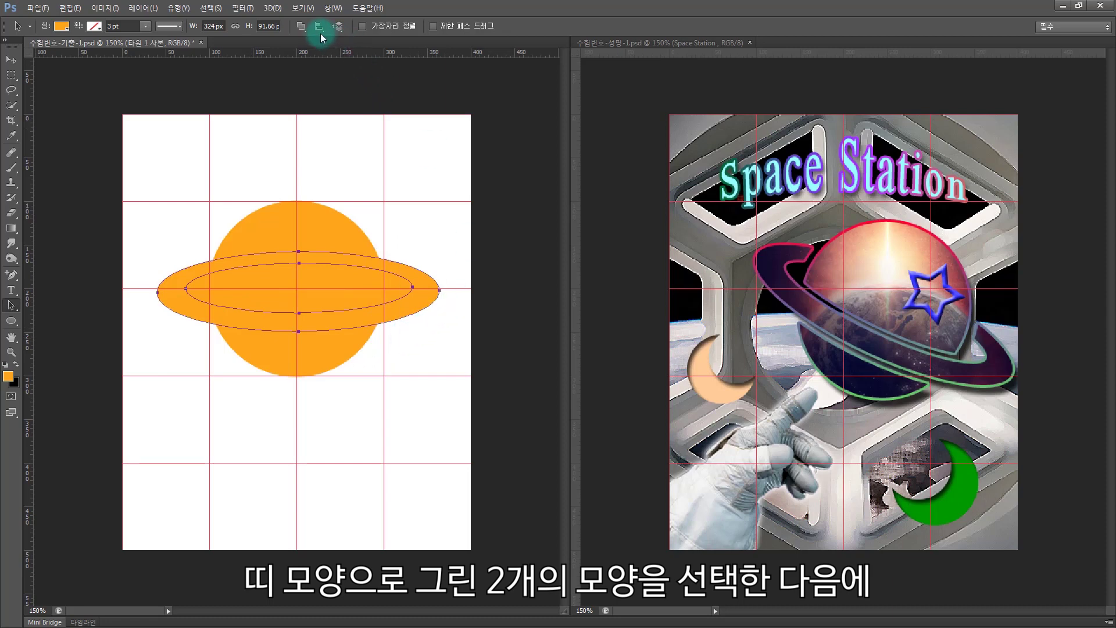
left_click(302, 27)
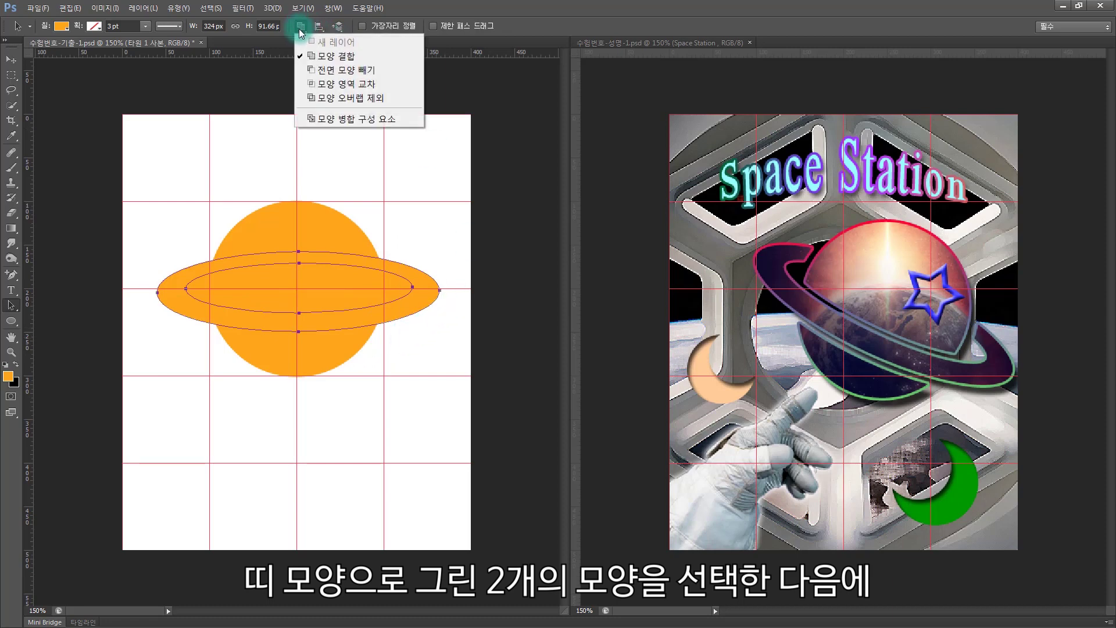
left_click(350, 99)
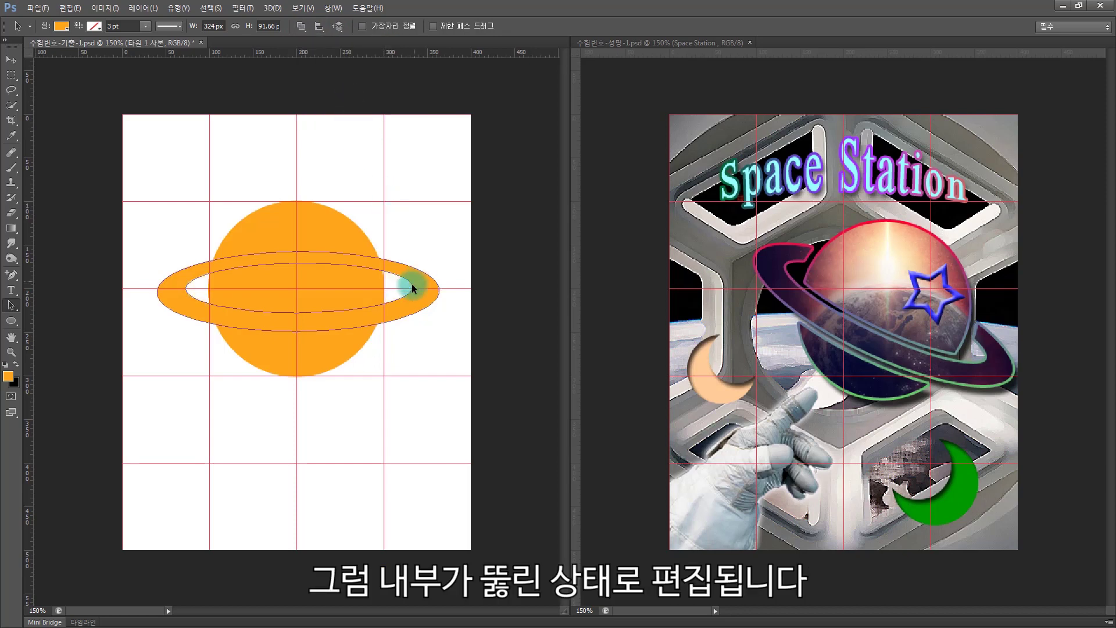
left_click_drag(453, 243, 395, 344)
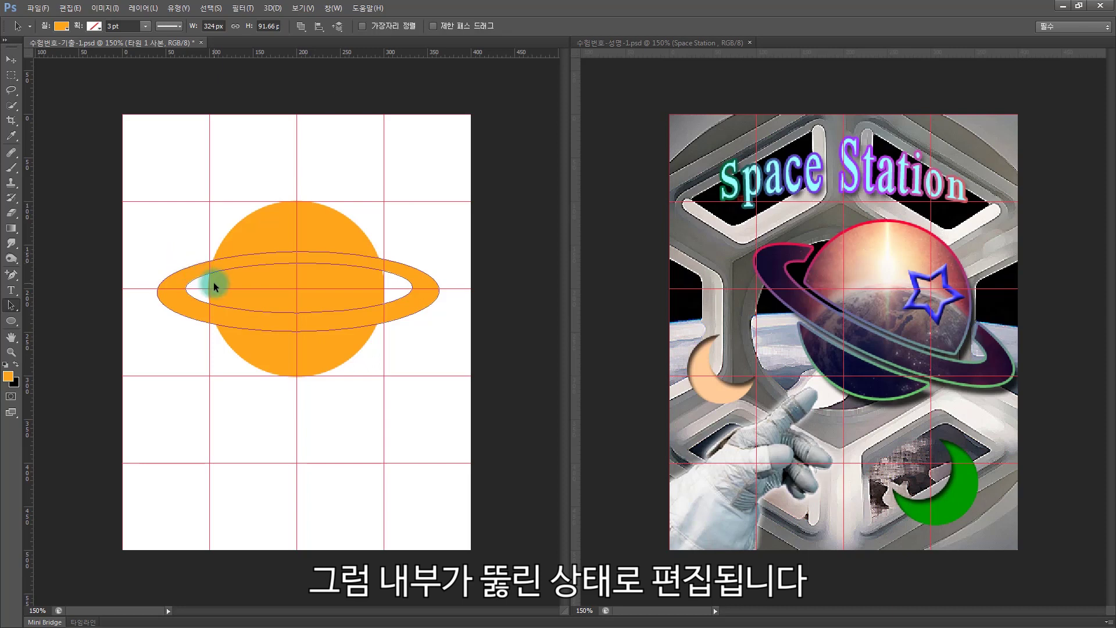
Step: Reselect the ring path and add one anchor point each to its outer and inner edges at the upper left, beside the circle
left_click(229, 256)
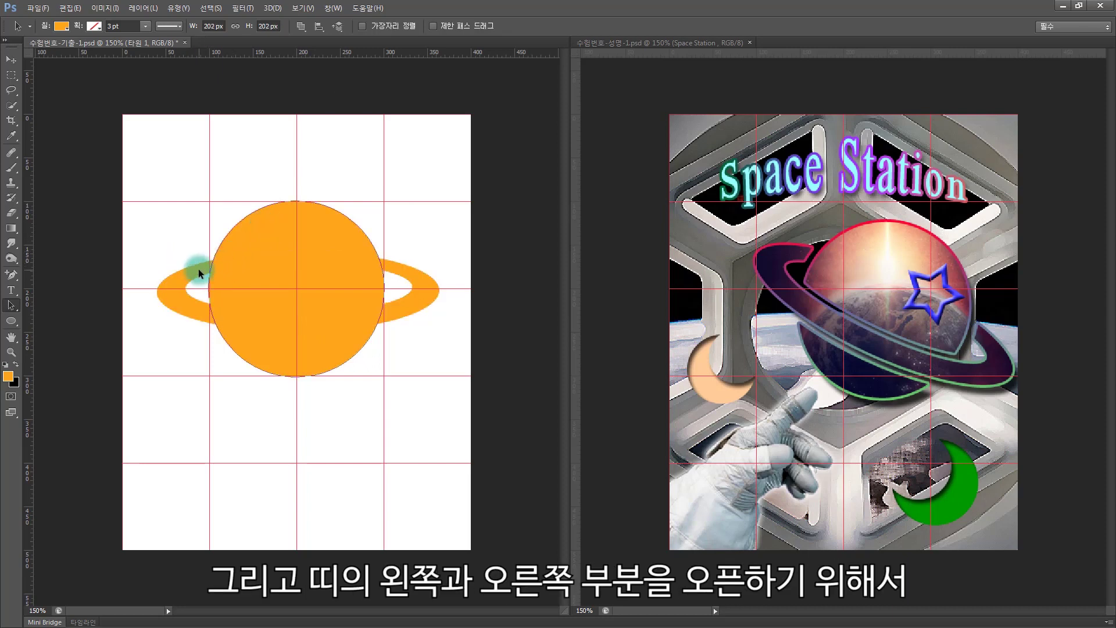
left_click(409, 275)
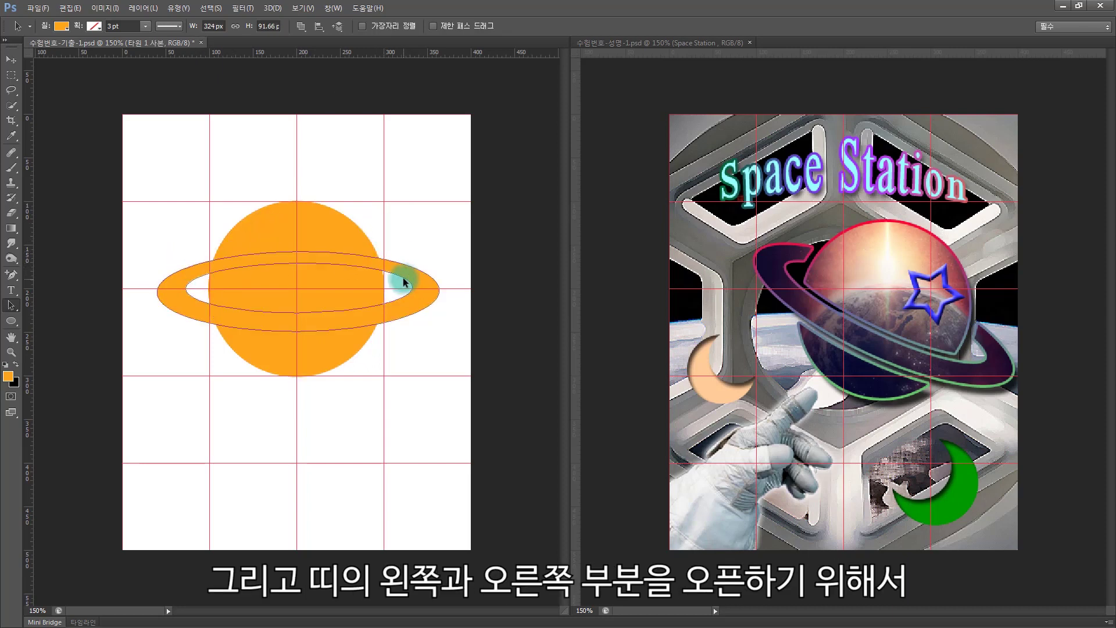
left_click(13, 277)
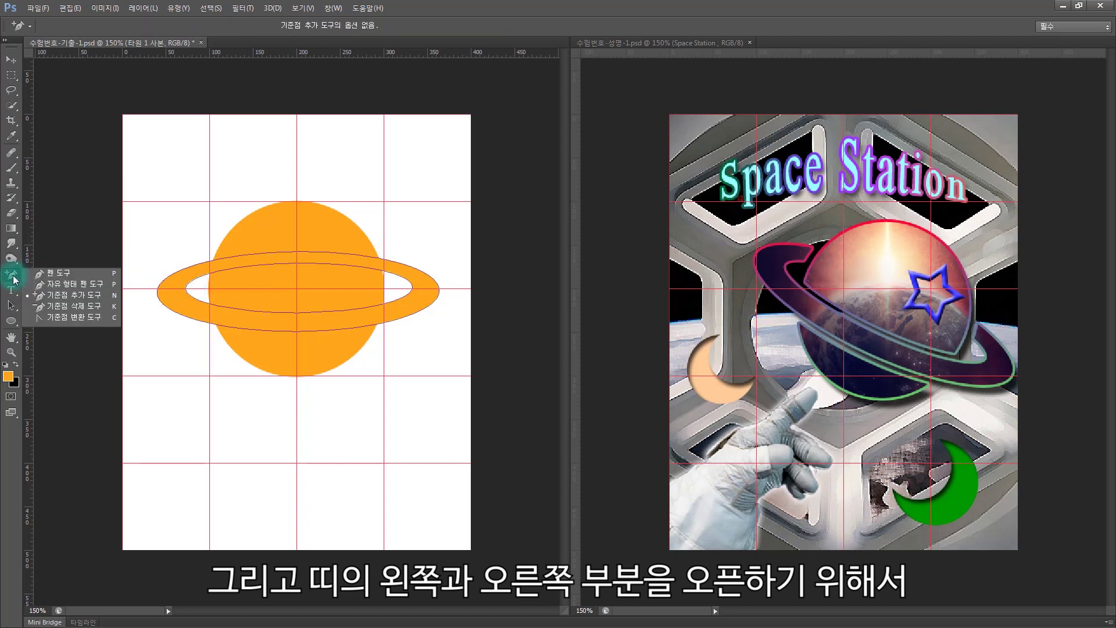
left_click(63, 298)
left_click(162, 321)
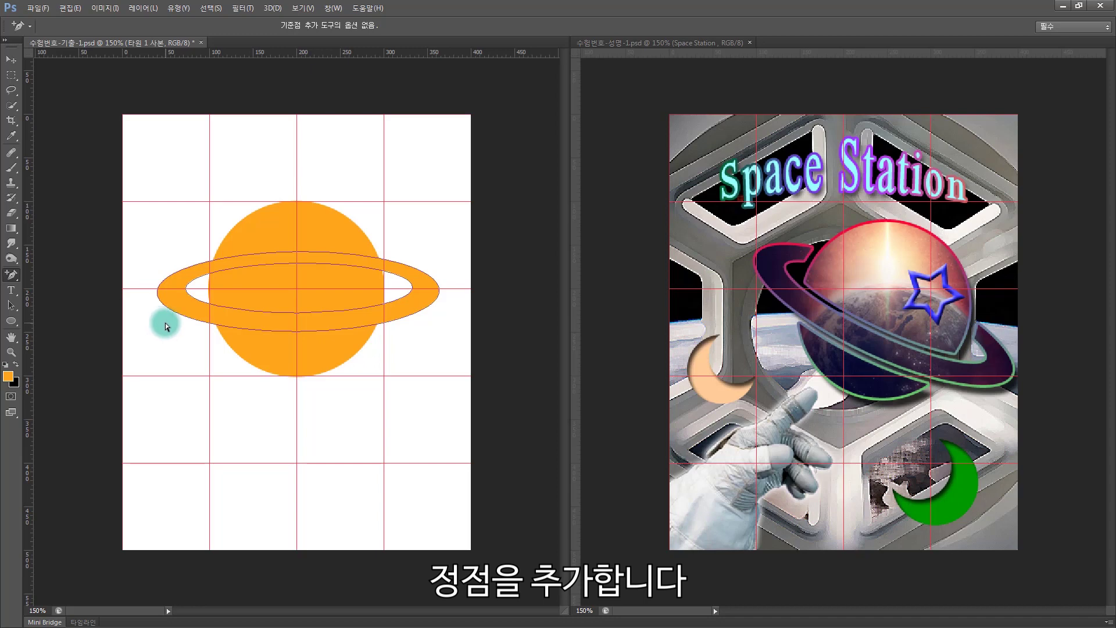
left_click(198, 282)
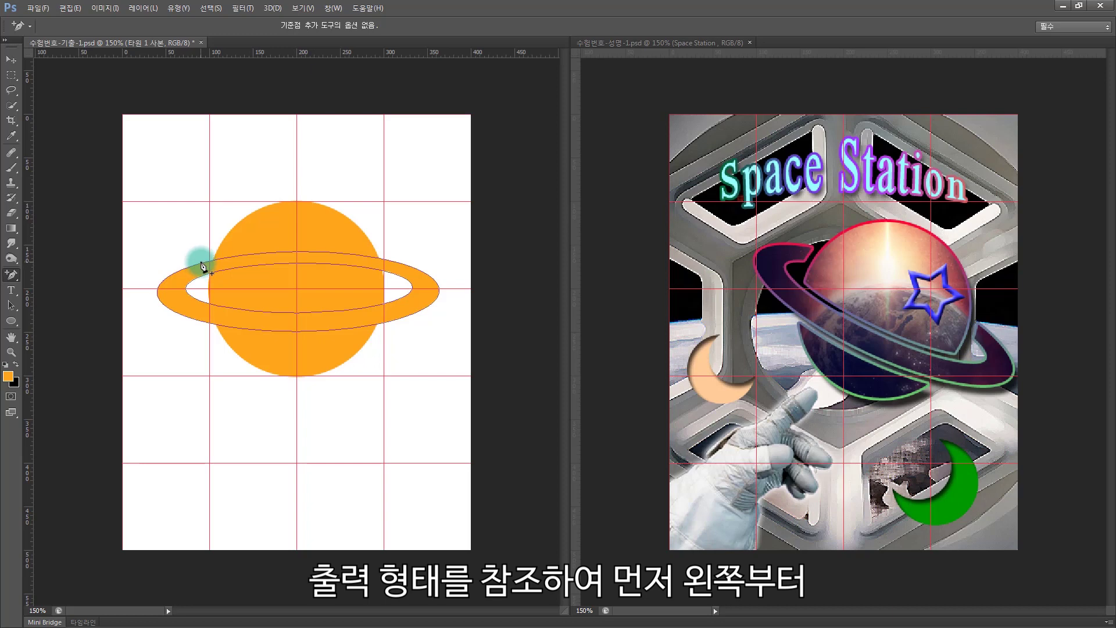
left_click(204, 265)
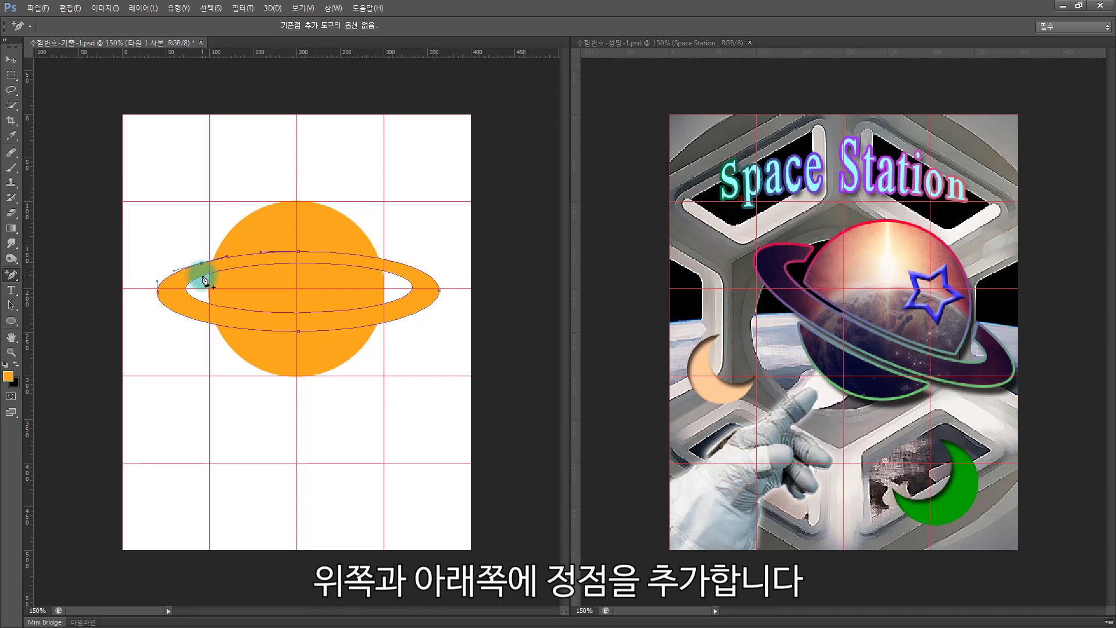
left_click(202, 277)
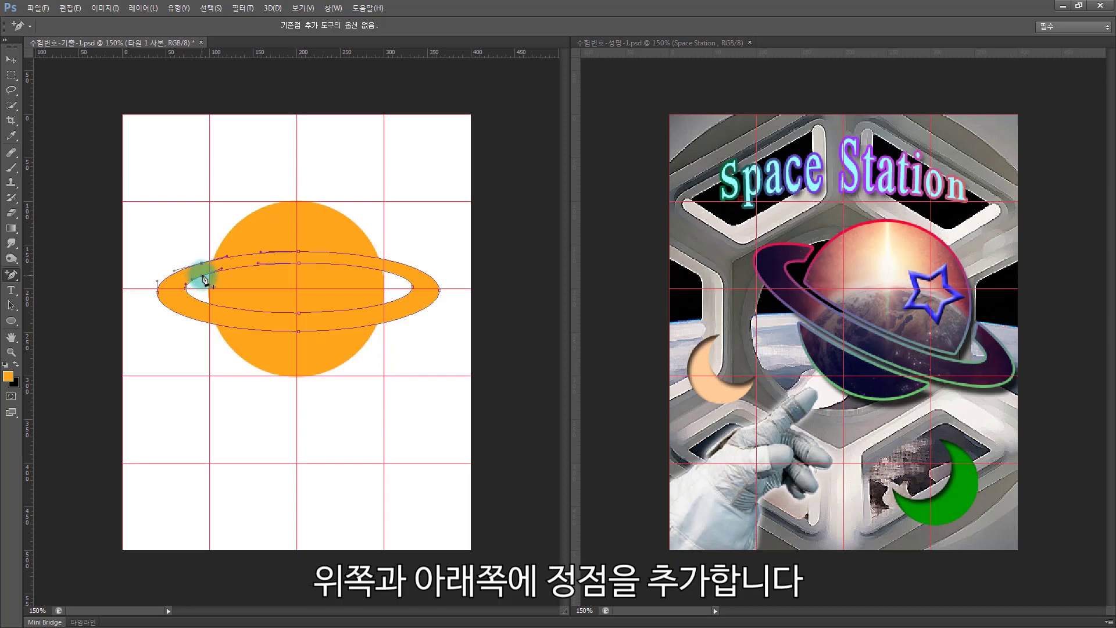
left_click(246, 326)
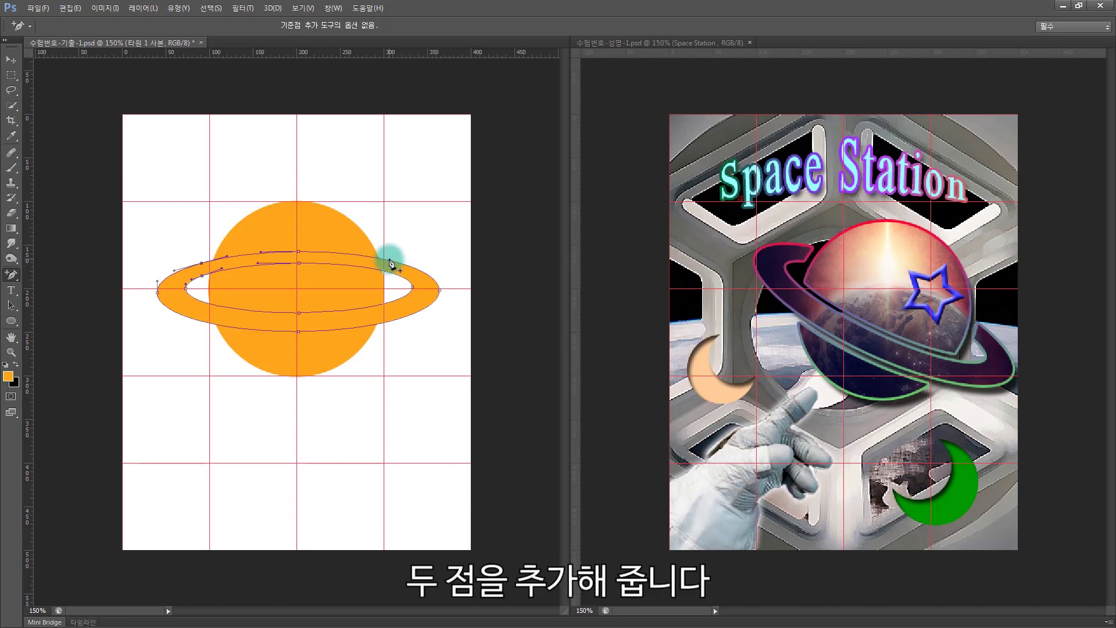
Step: Add one anchor point each to the ring's outer and inner edges at the upper right, beside the circle
left_click(391, 262)
left_click(390, 274)
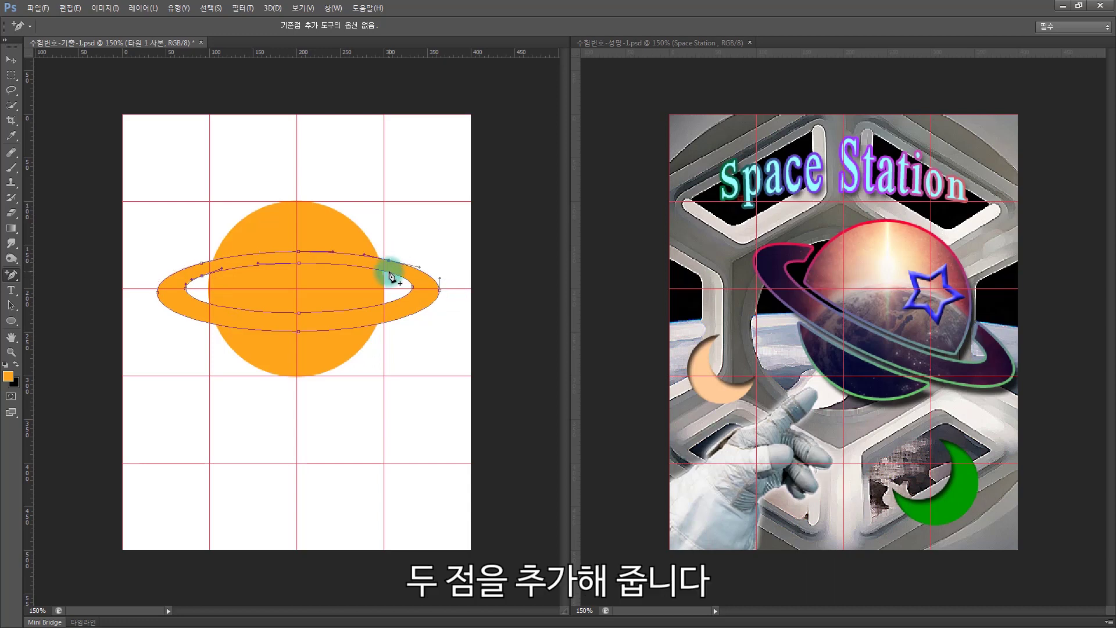
left_click(424, 306)
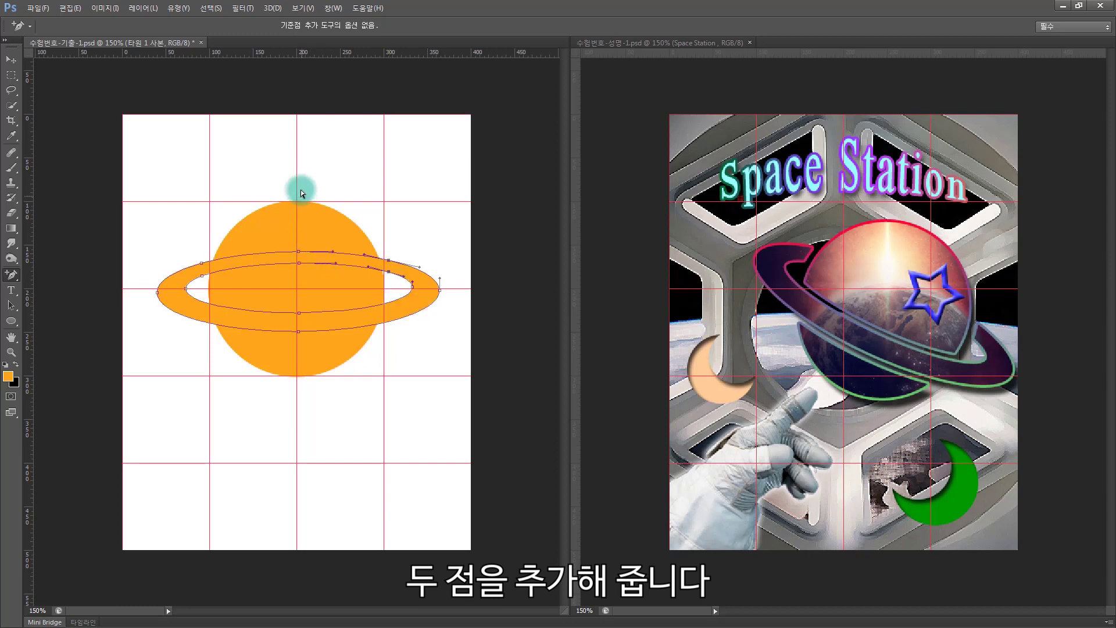
Step: Delete the ring's two top-centre anchor points and close the open ends on both sides with straight Pen tool segments
left_click_drag(304, 170, 342, 314)
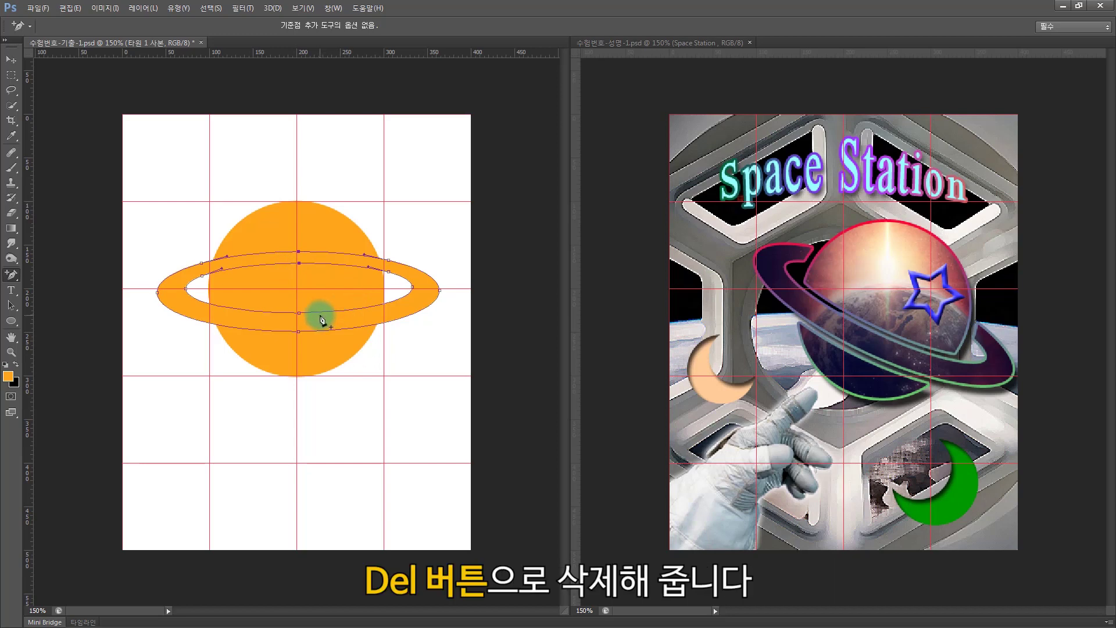
key("Delete")
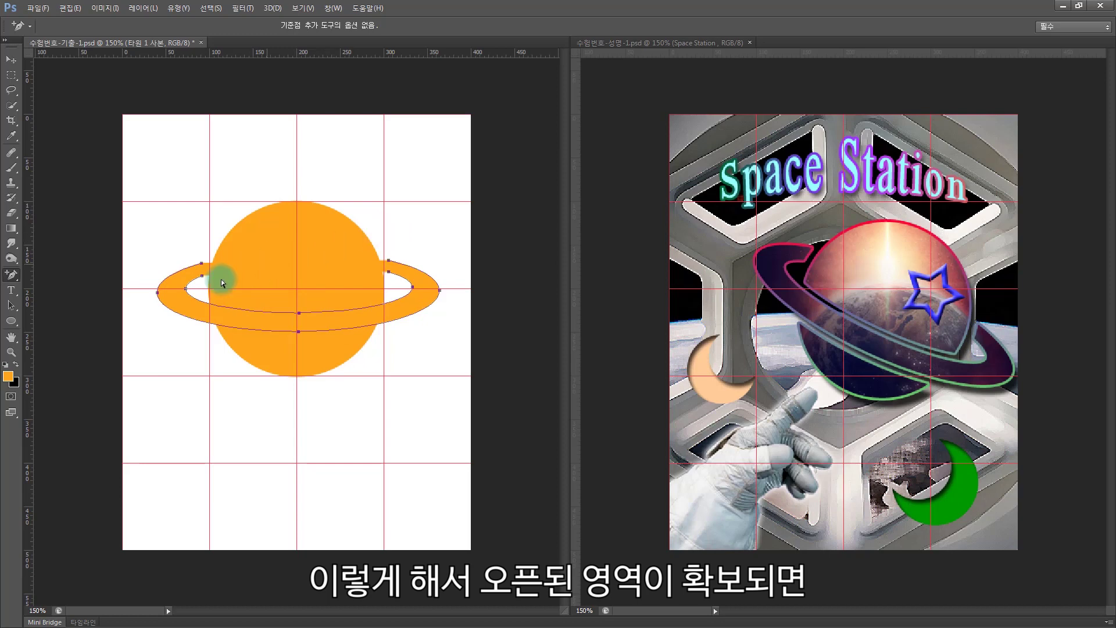
left_click(11, 282)
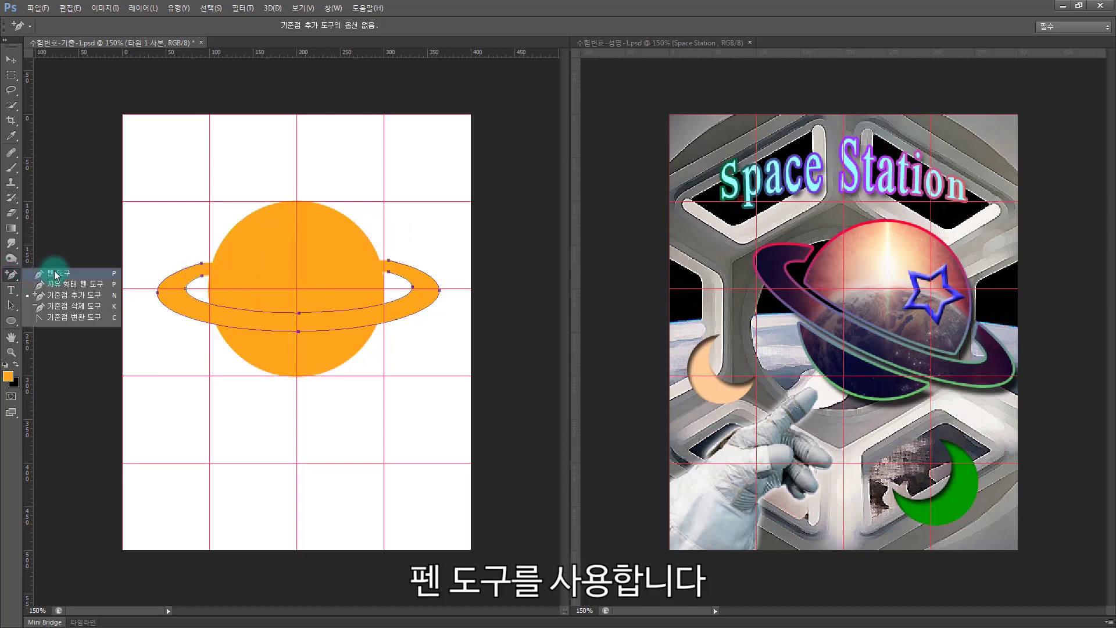
left_click(57, 274)
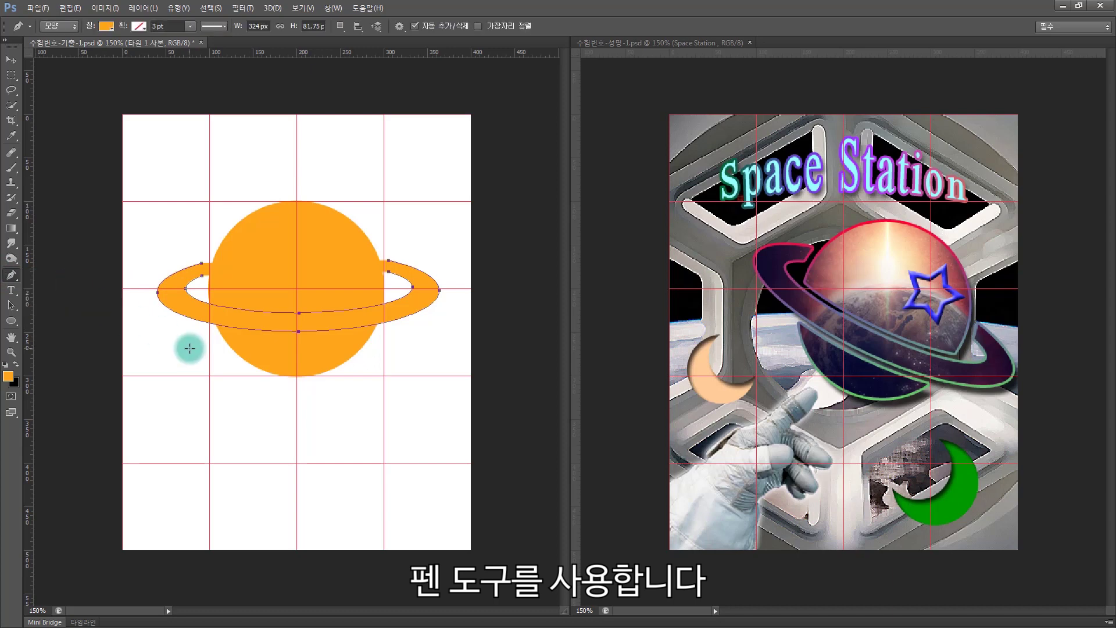
left_click(201, 264, "alt")
left_click(201, 276, "alt")
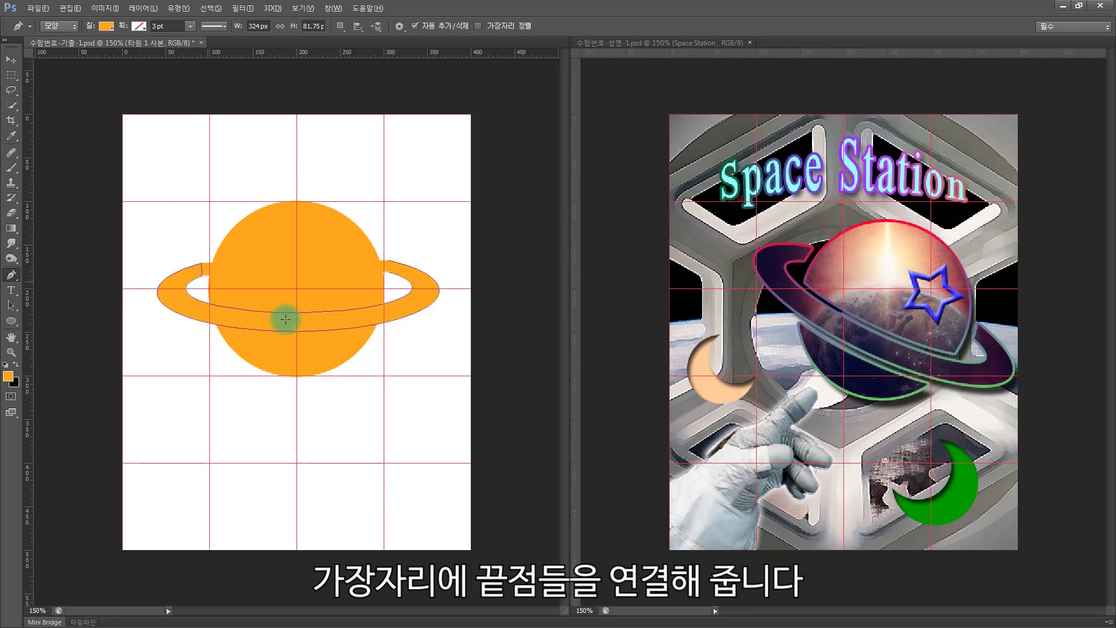
left_click(390, 260, "alt")
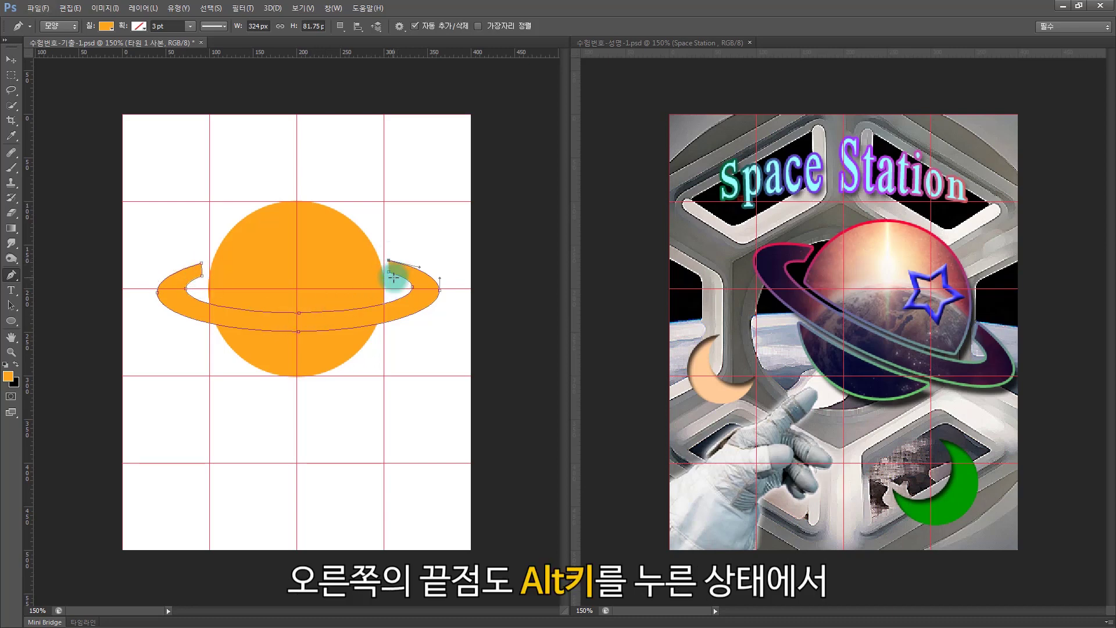
left_click(390, 274)
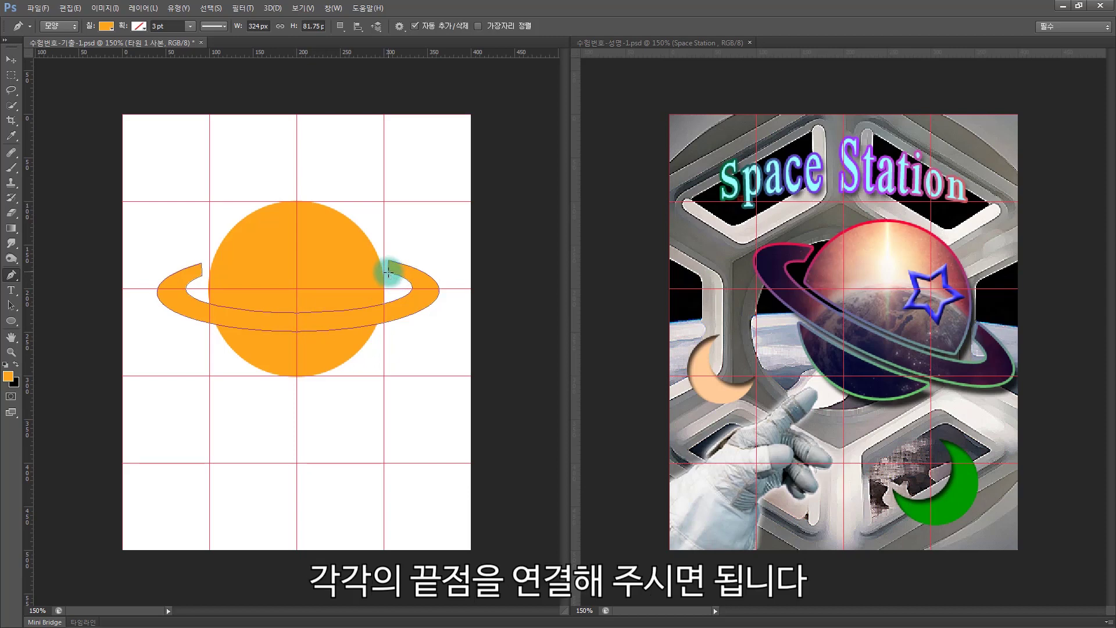
left_click(430, 372, "ctrl")
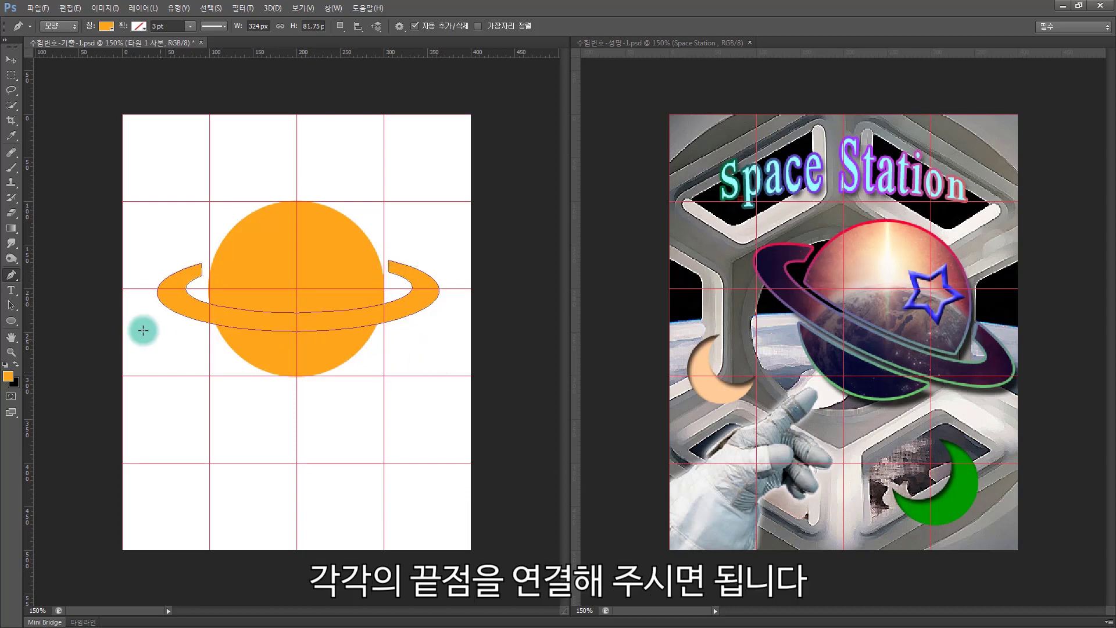
Step: Select the circle path and add four anchor points: one per side just below its middle and one per side beneath the ring
left_click(10, 305)
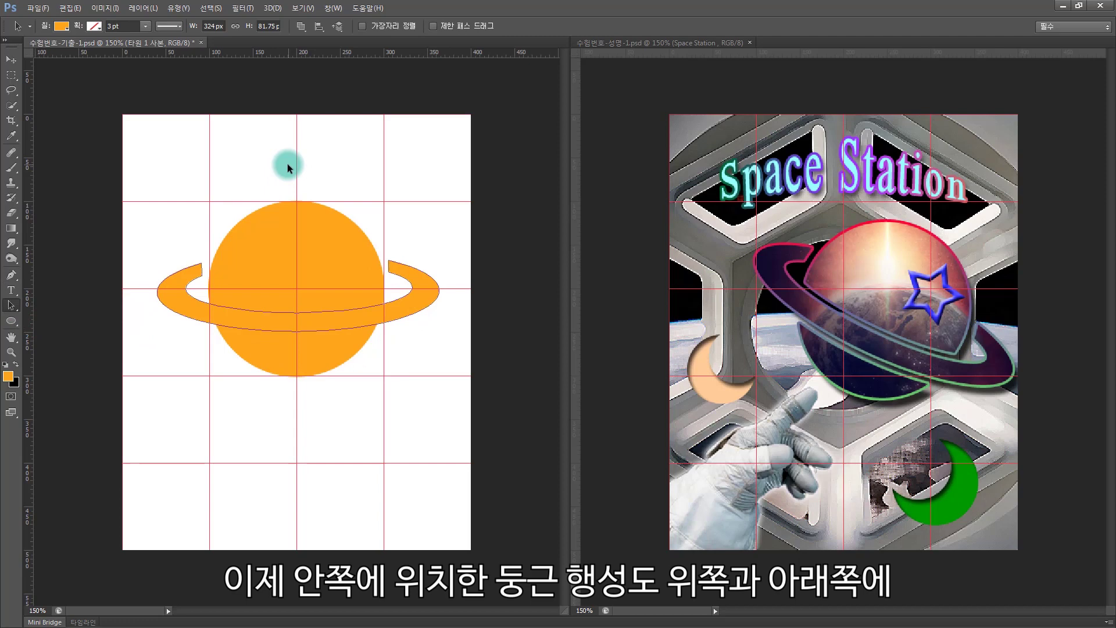
left_click(270, 207)
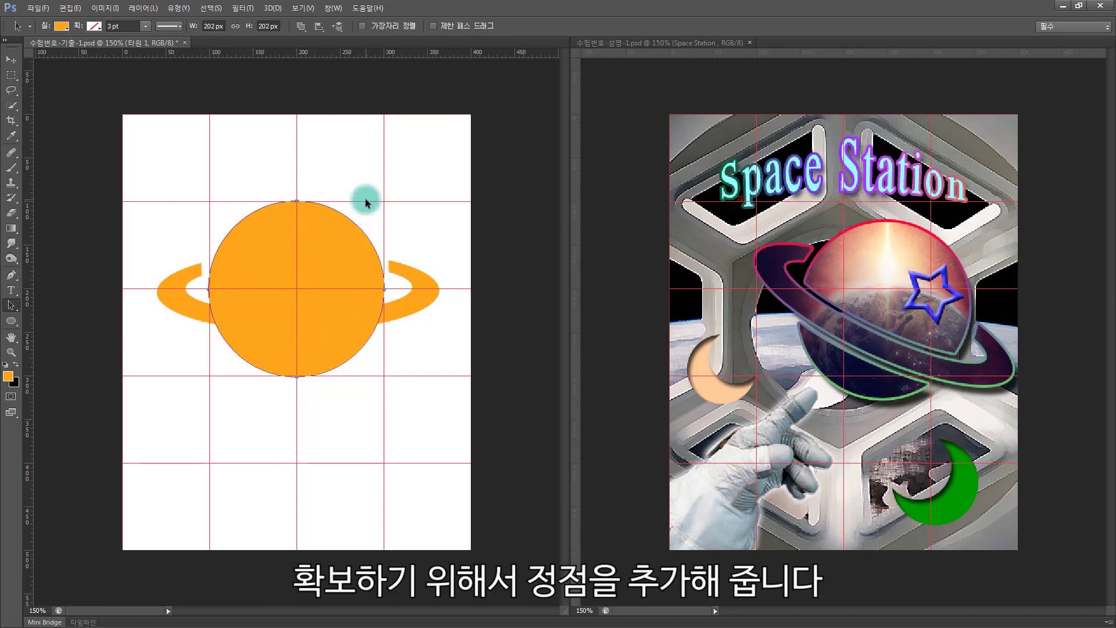
left_click(14, 279)
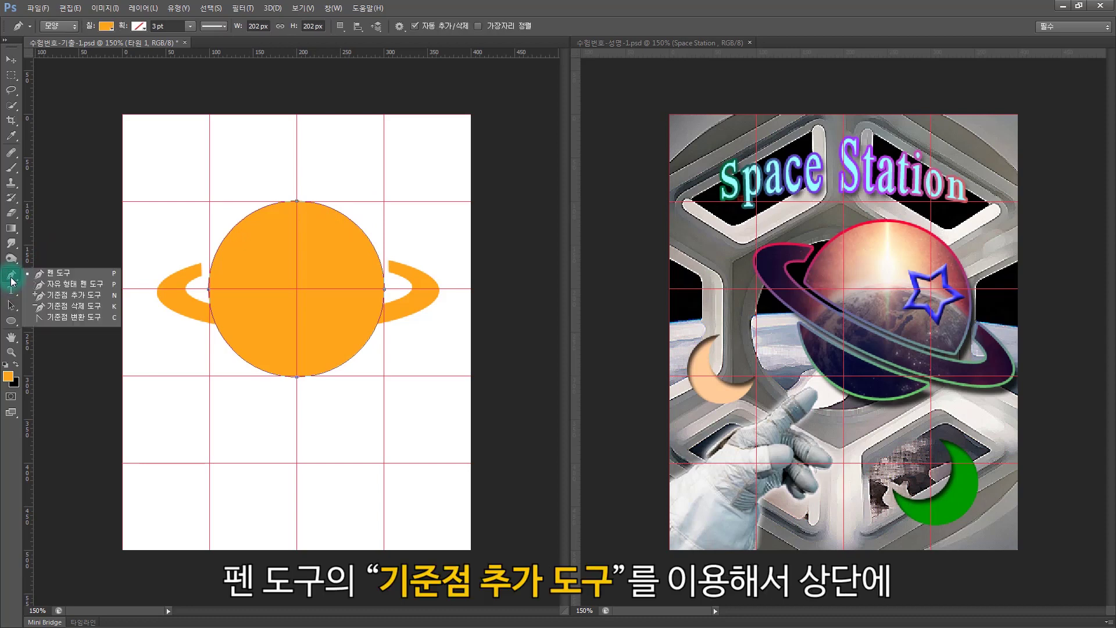
left_click(73, 295)
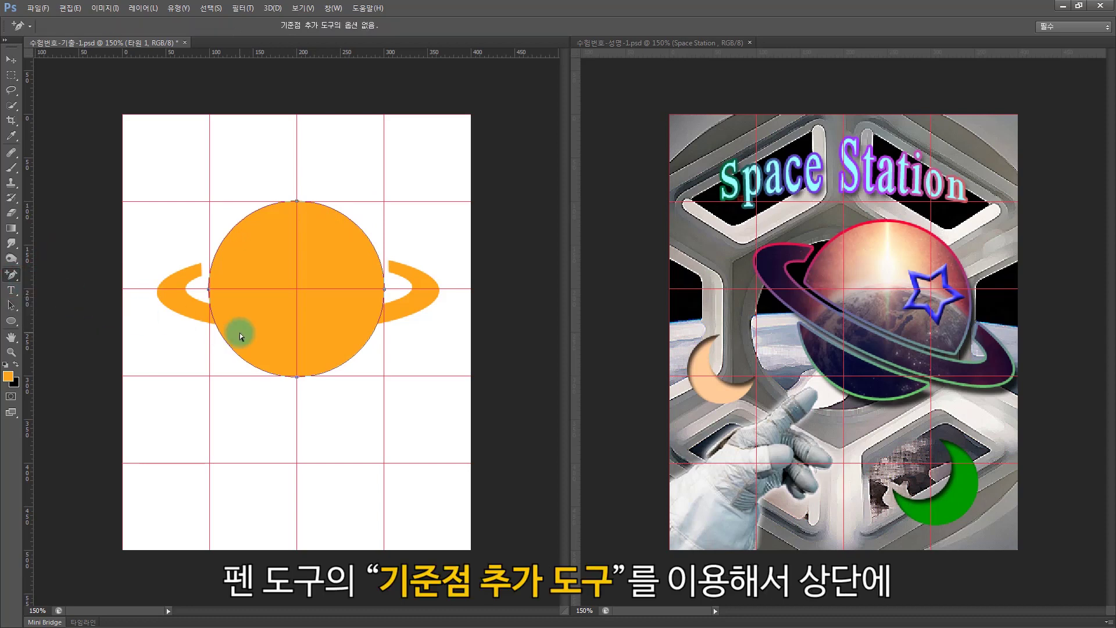
left_click(208, 300)
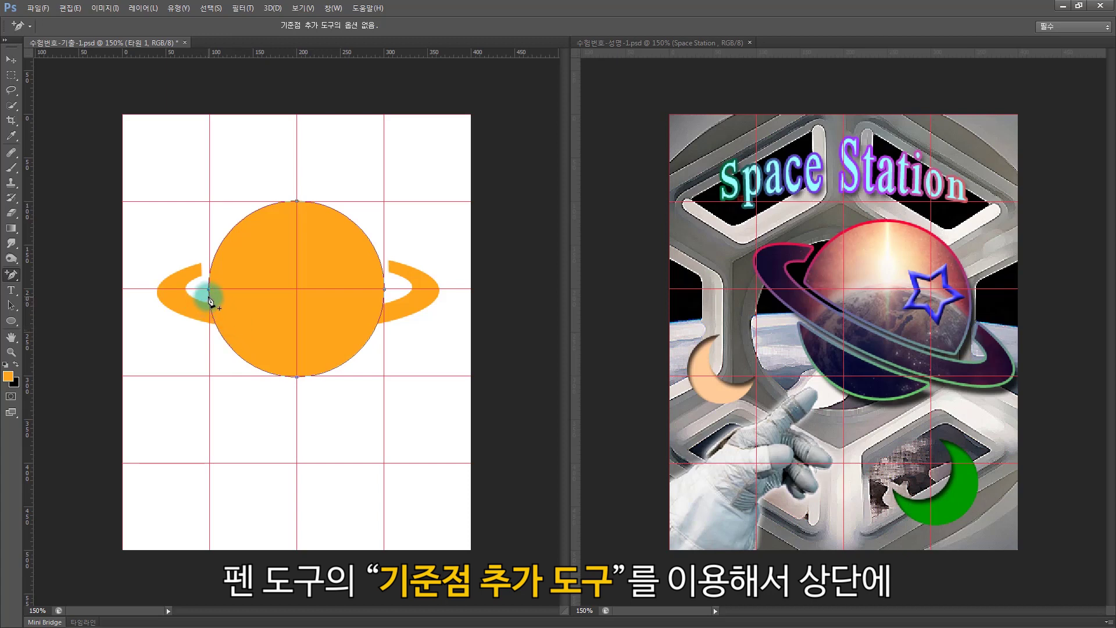
left_click(382, 296)
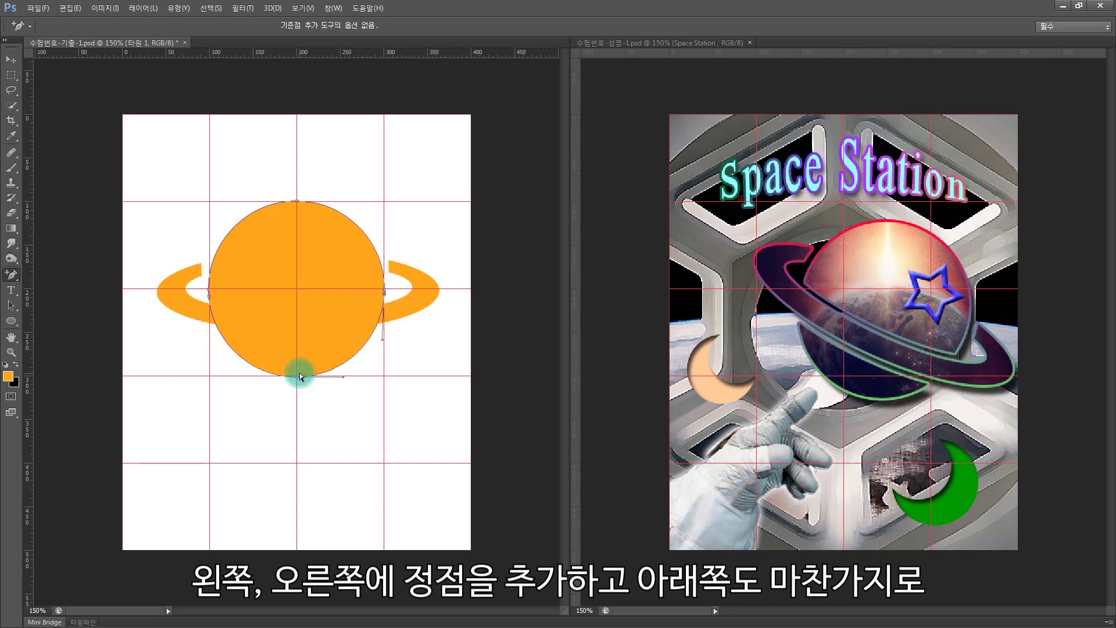
left_click(229, 347)
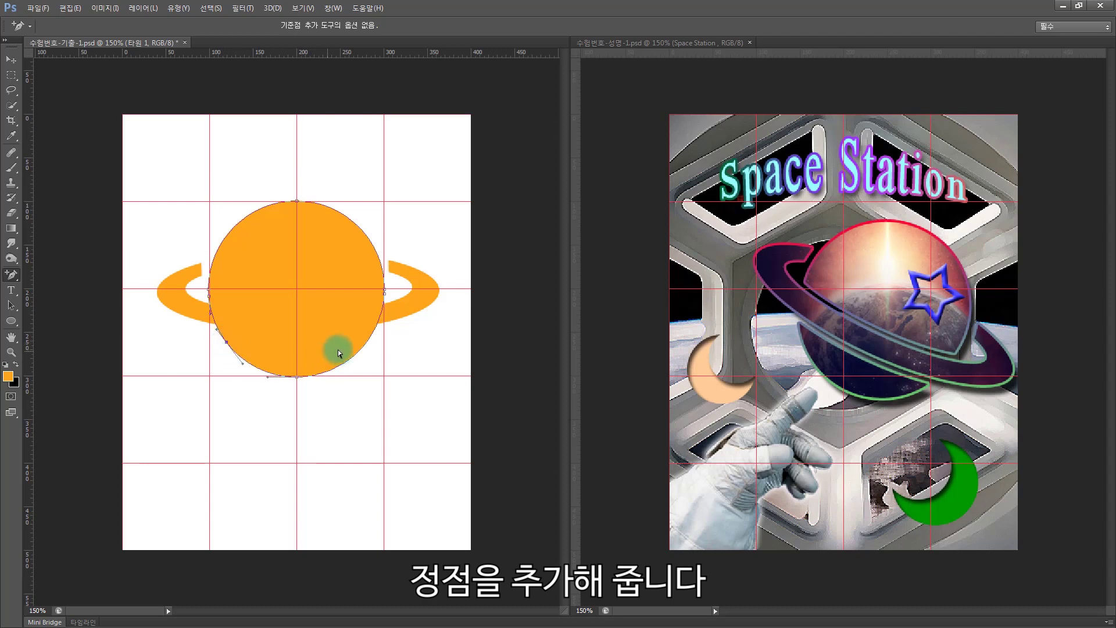
left_click(364, 346)
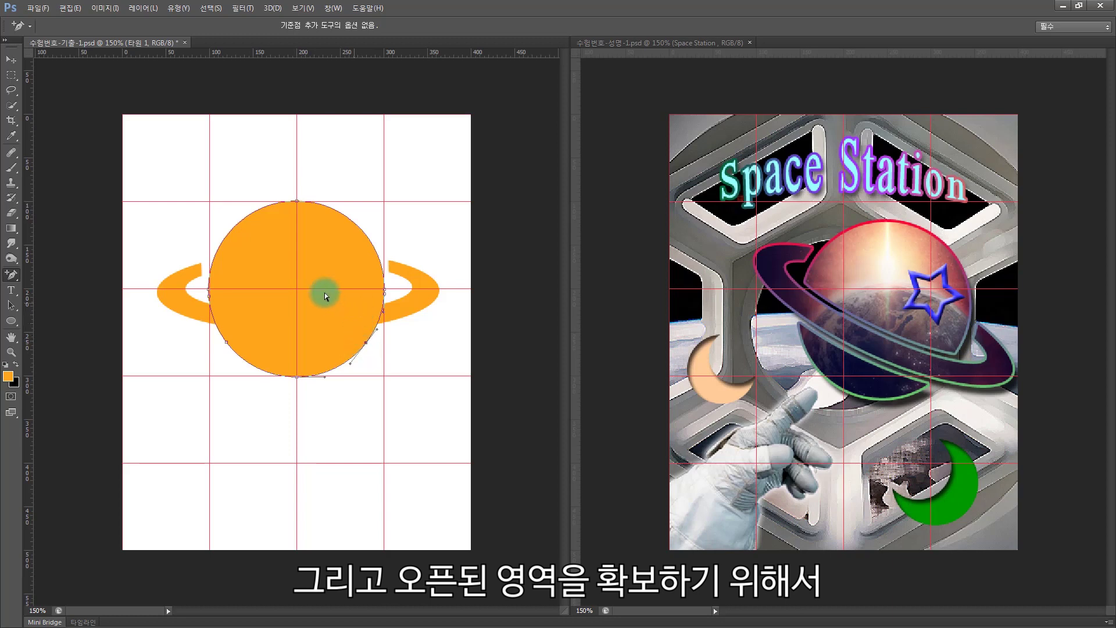
Step: Add one more anchor point between each side's pair on the circle, and delete both to split it into upper and lower parts
left_click(215, 320)
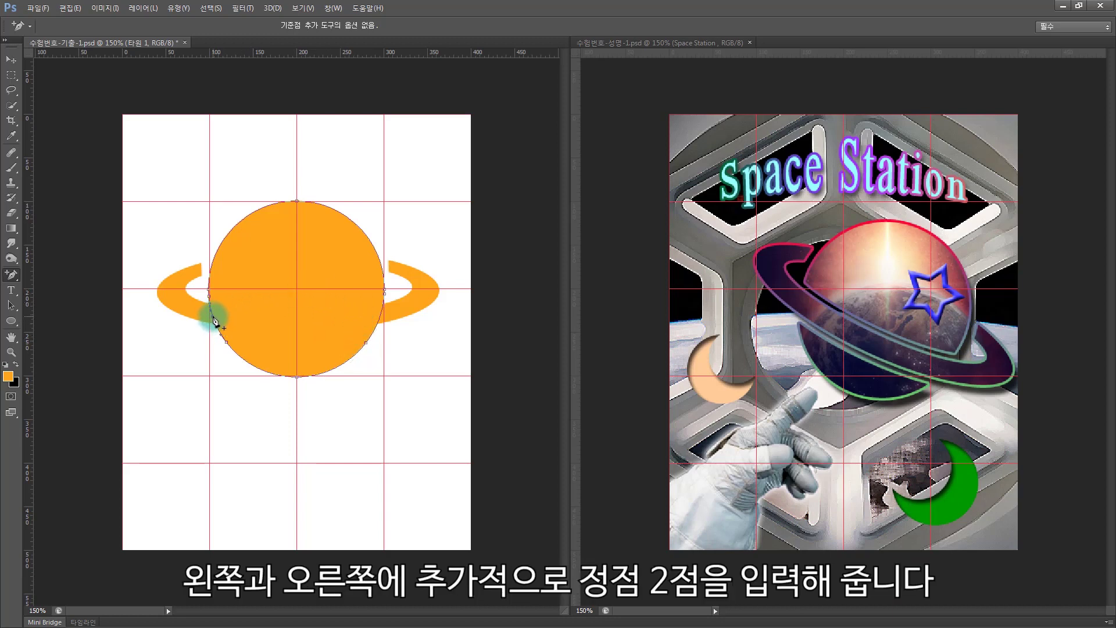
left_click(381, 319)
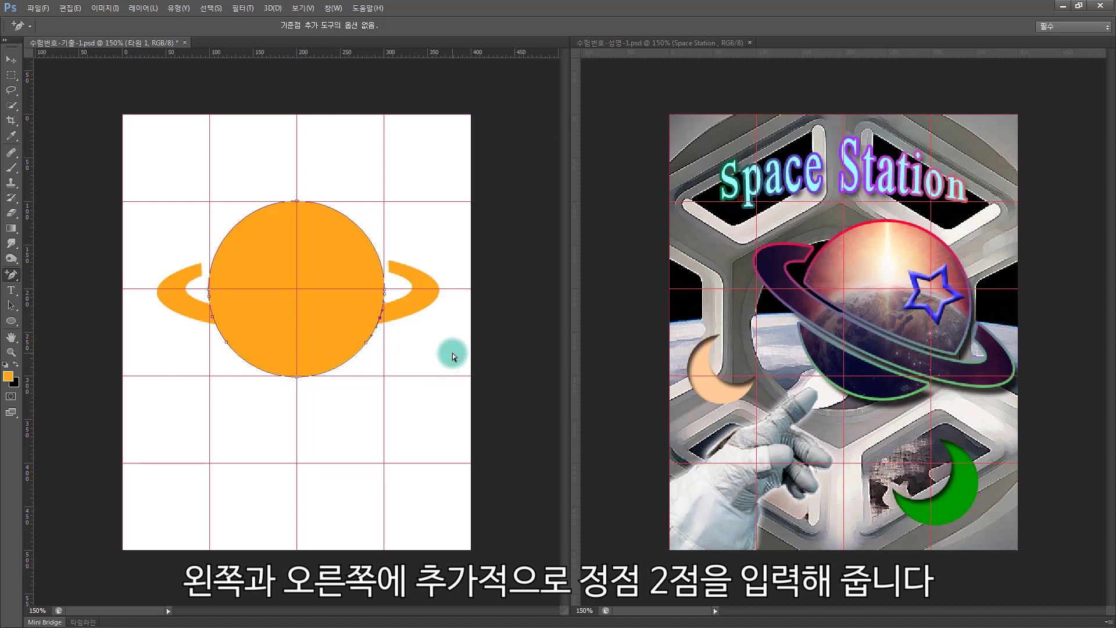
left_click_drag(407, 326, 198, 309)
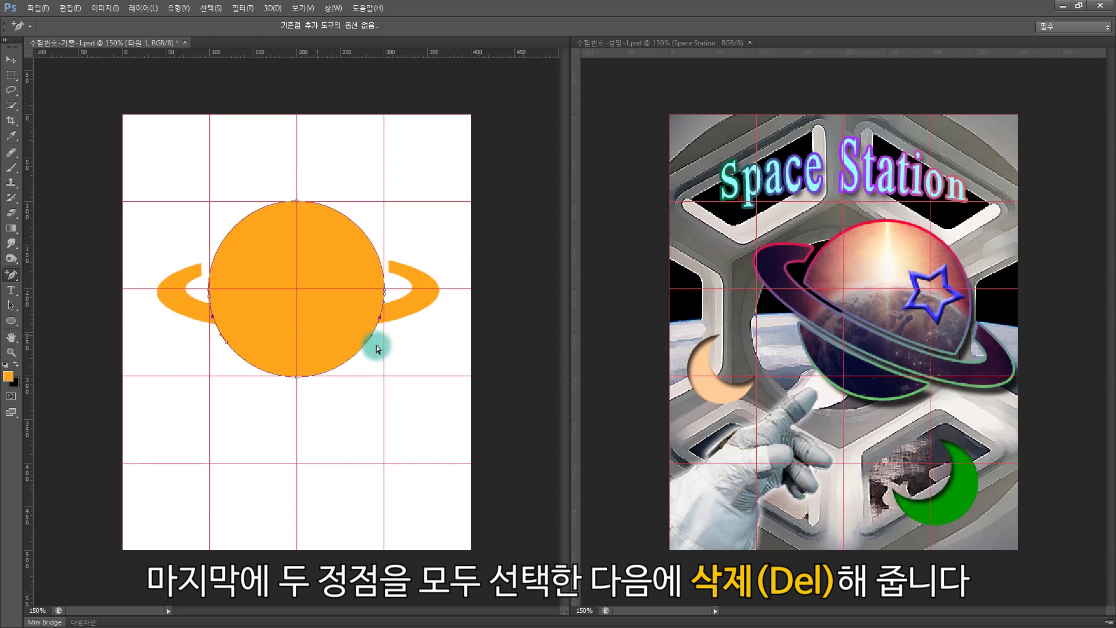
key("Delete")
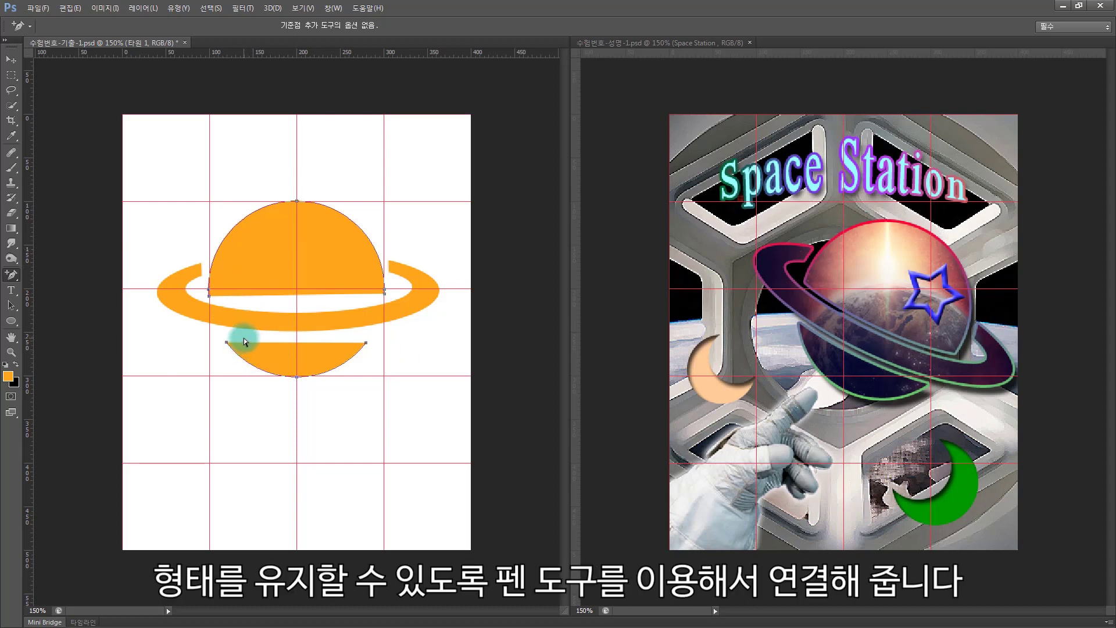
Step: Close the paths of the circle's upper and lower parts by joining each part's end points with a straight Pen tool segment
right_click(11, 274)
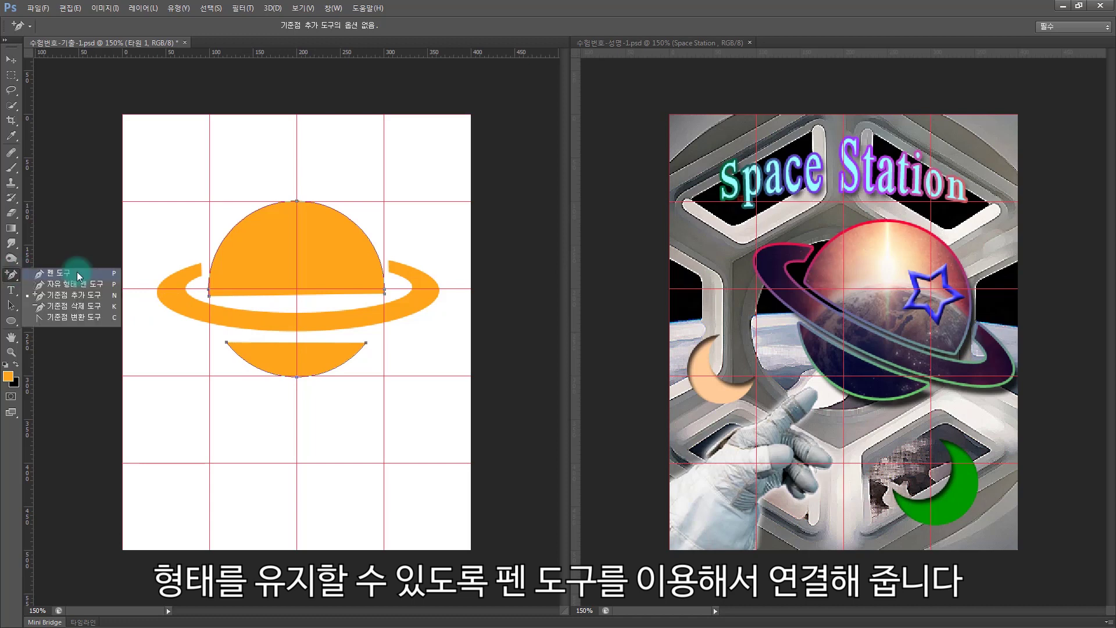
left_click(77, 271)
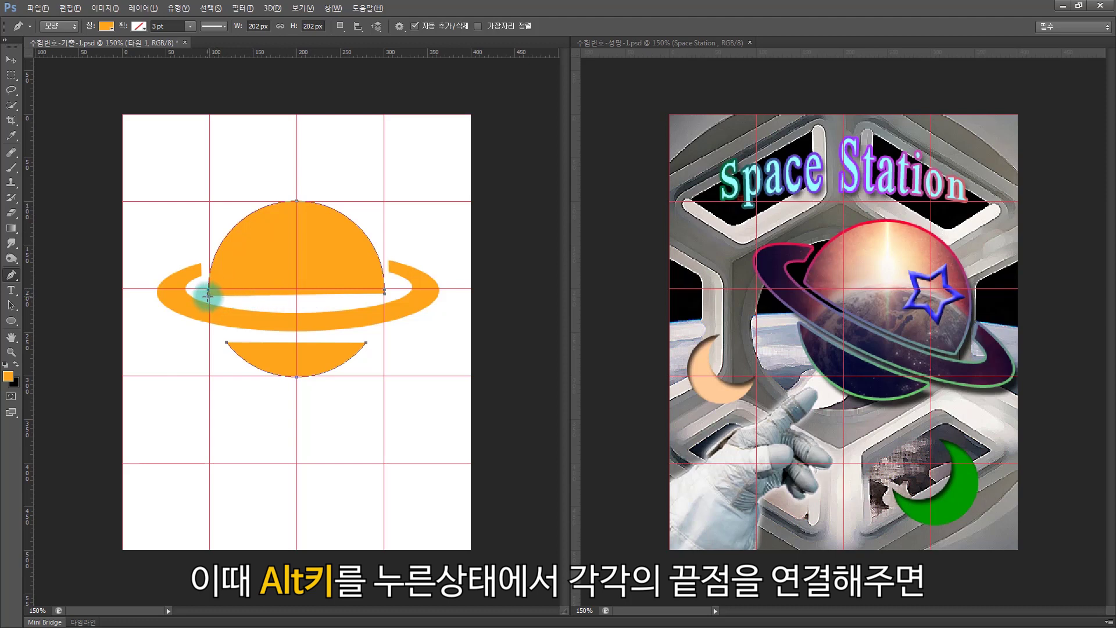
left_click_drag(208, 296, 385, 296)
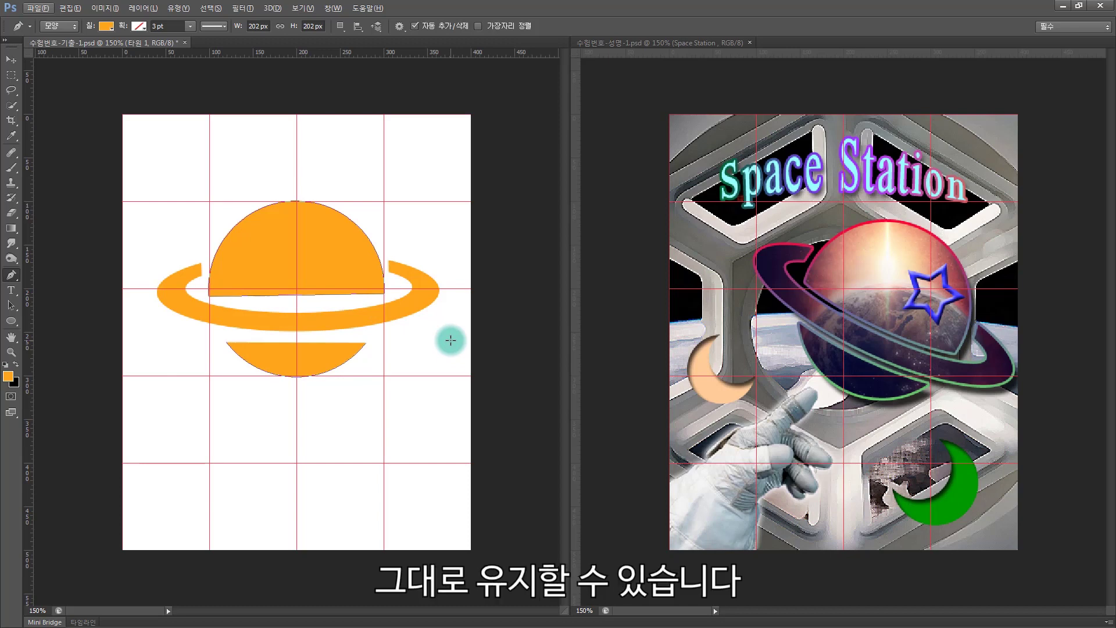
left_click(226, 343)
left_click(366, 345)
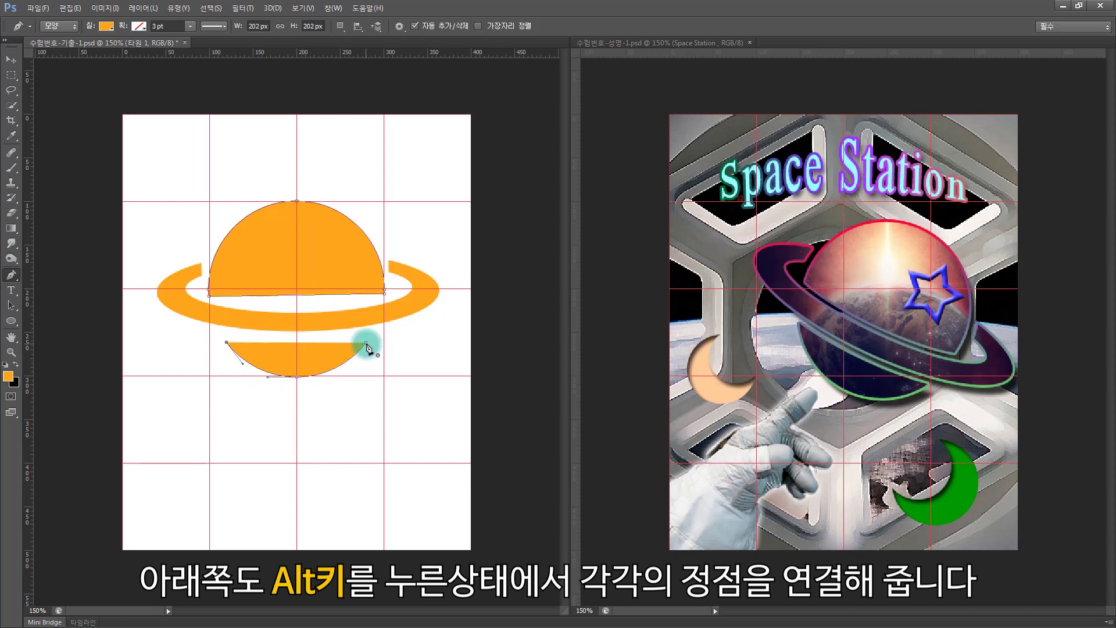
left_click(366, 345, "alt")
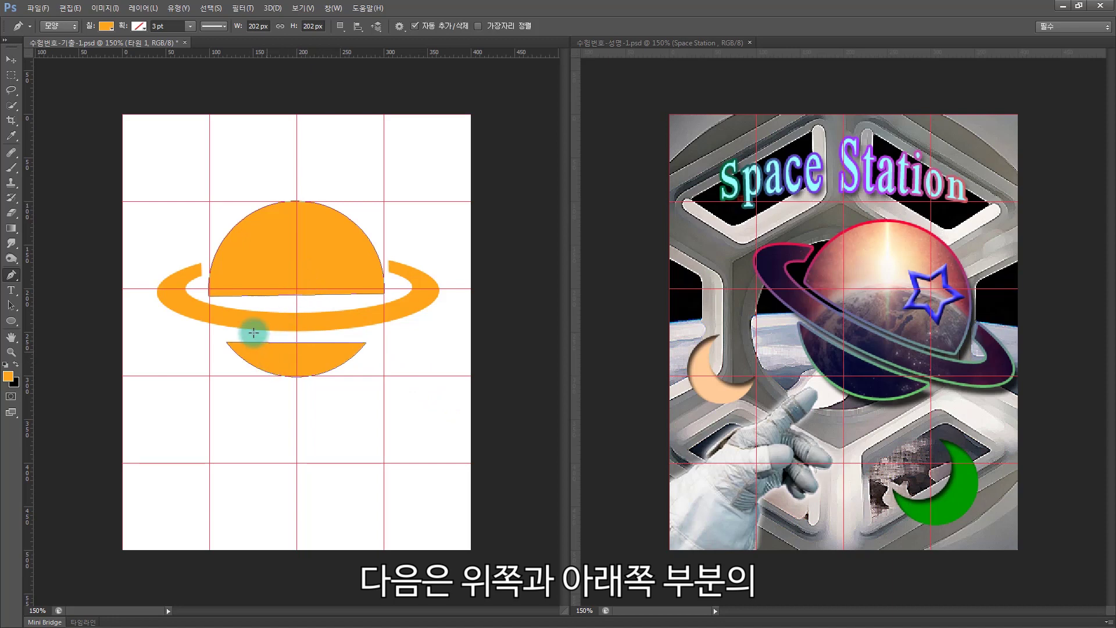
Step: Add an anchor point at the middle of each part's straight cut edge and move both slightly down to curve the edges
left_click(296, 293)
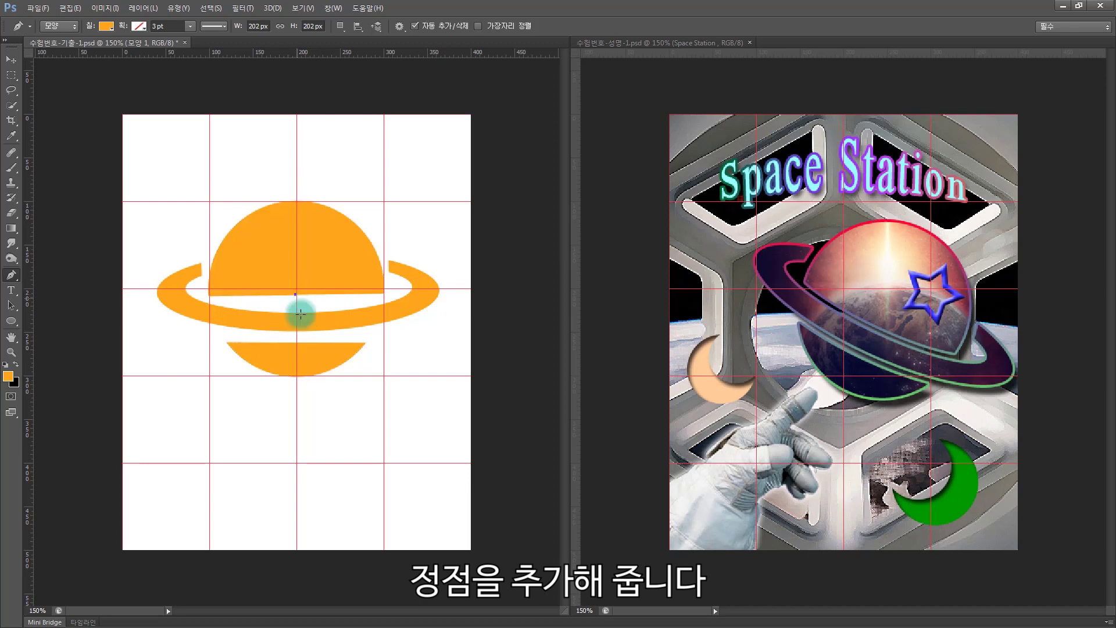
right_click(11, 274)
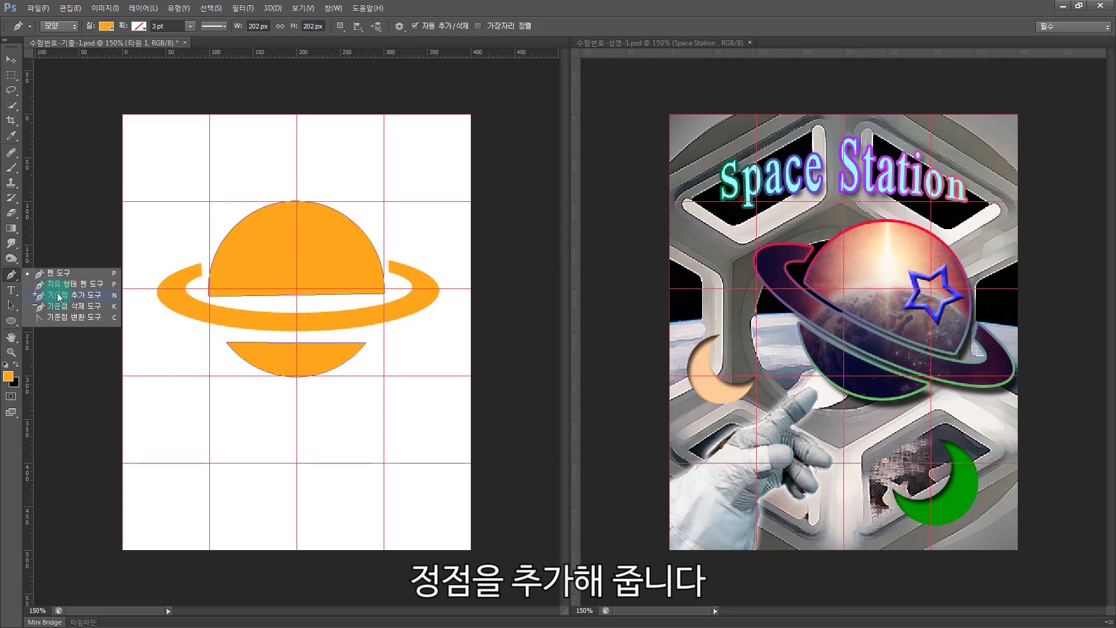
left_click(58, 298)
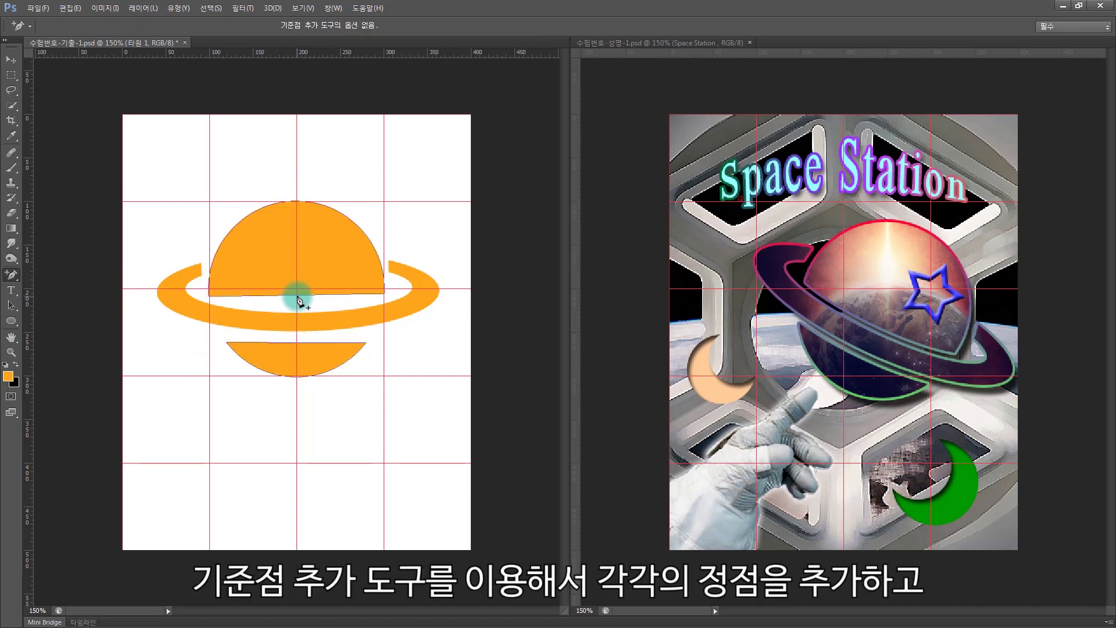
left_click(307, 352)
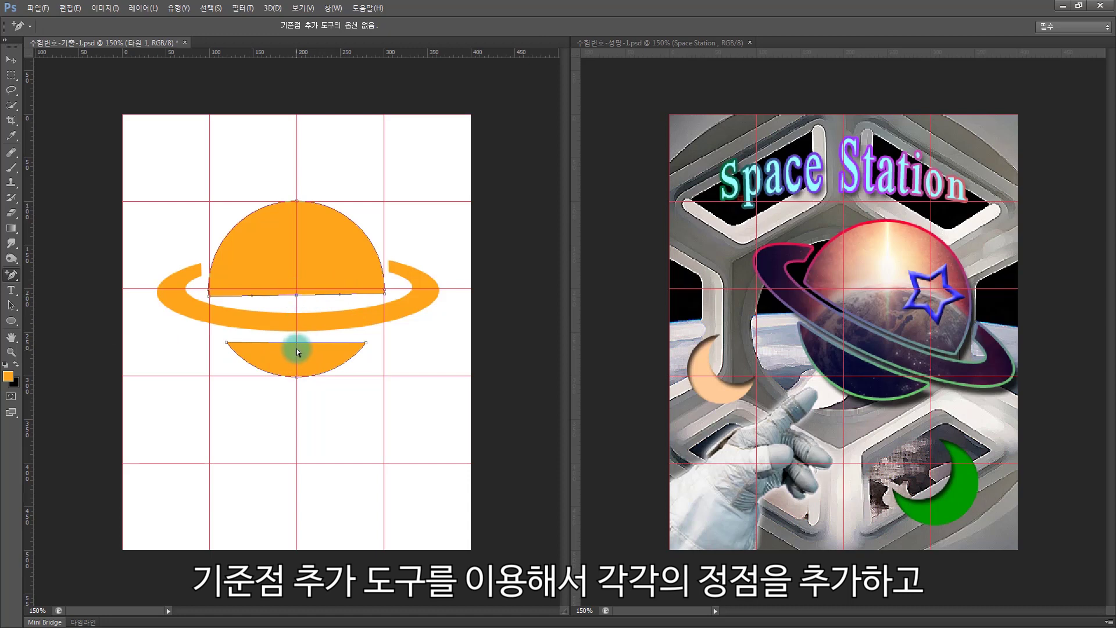
left_click(296, 343)
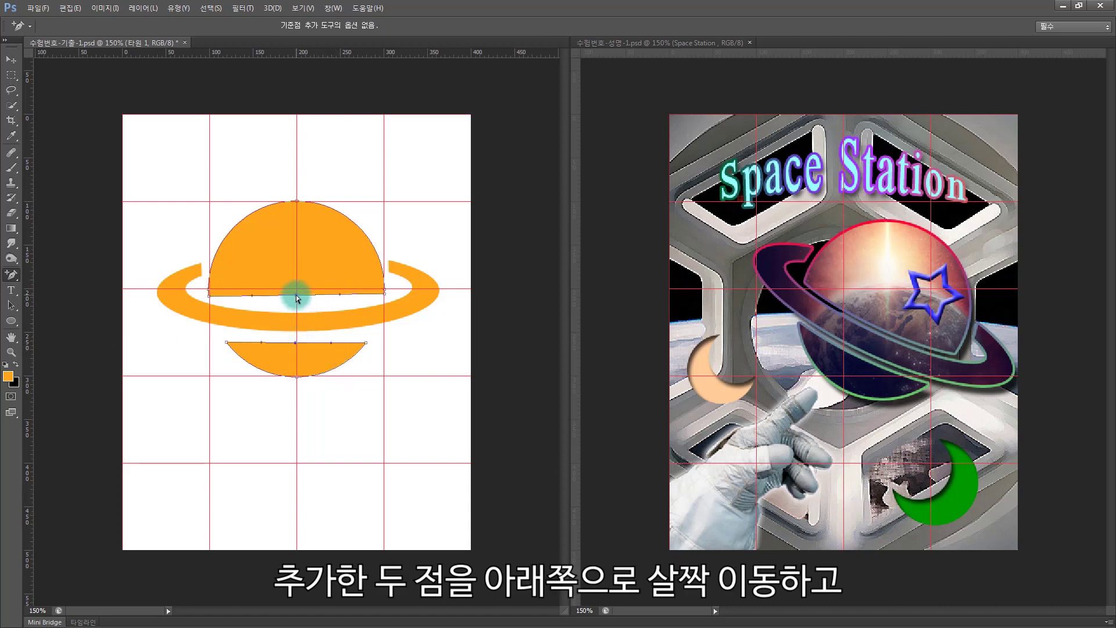
left_click_drag(296, 298, 296, 301)
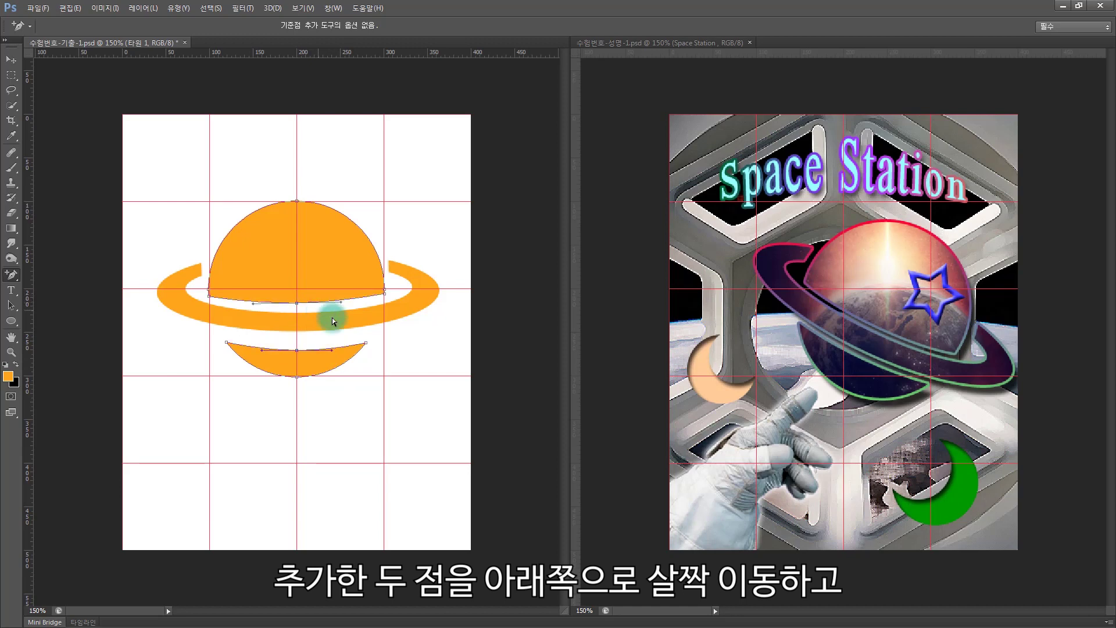
Step: Select the three anchor points along the lower part's upper edge, nudge them up closer to the ring, and deselect them
left_click(214, 336, "ctrl")
left_click(343, 349, "ctrl")
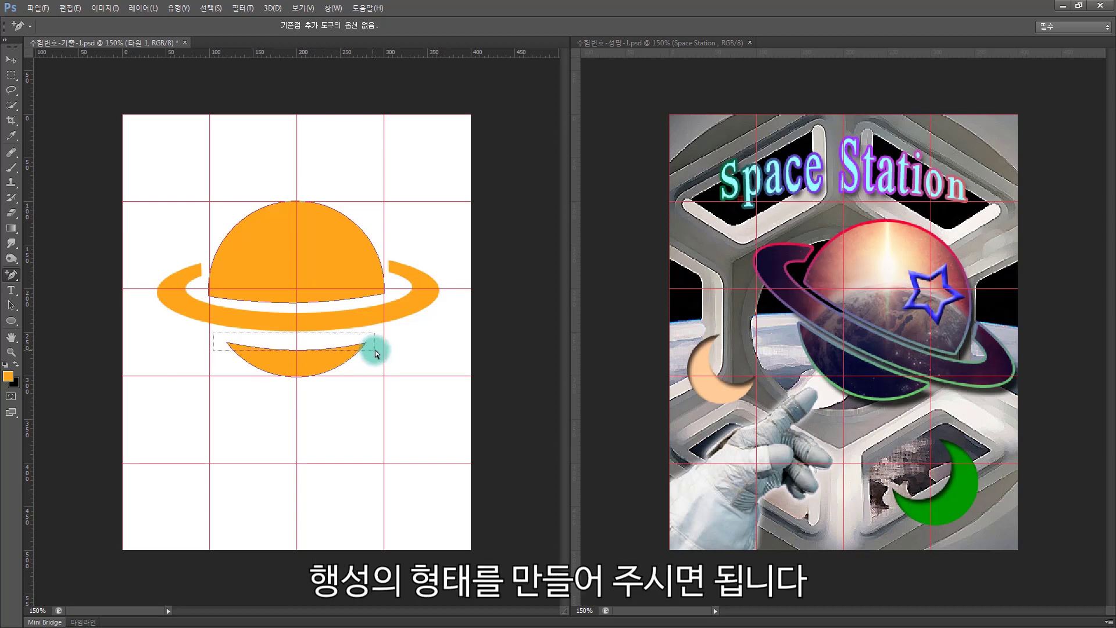
key("Up")
key("Up")
key("Up")
key("Up")
key("Up")
key("Up")
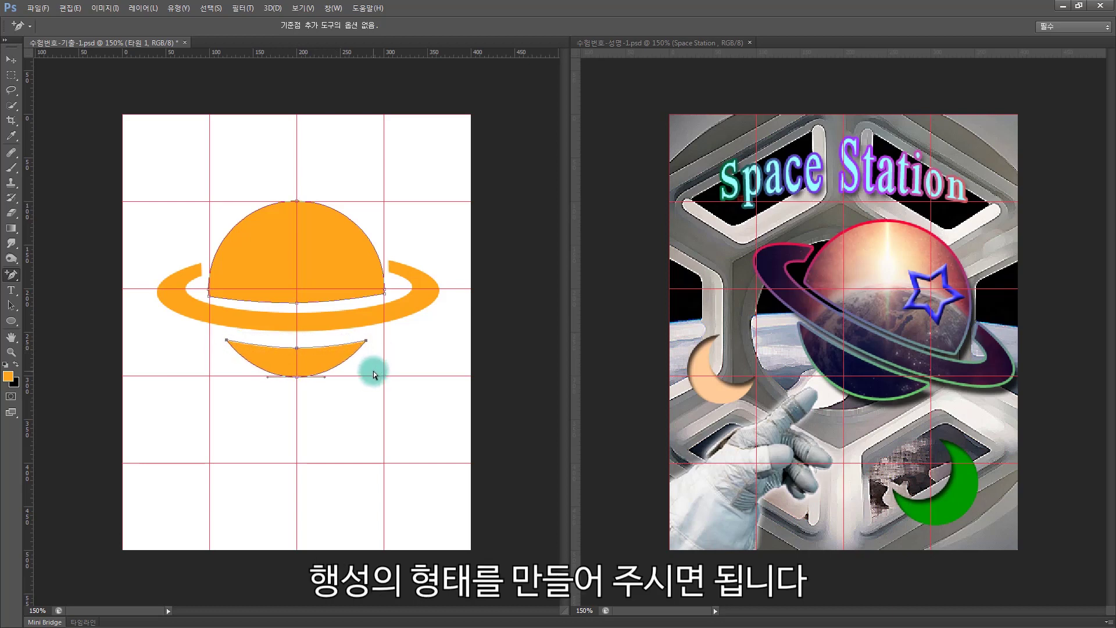
key("Up")
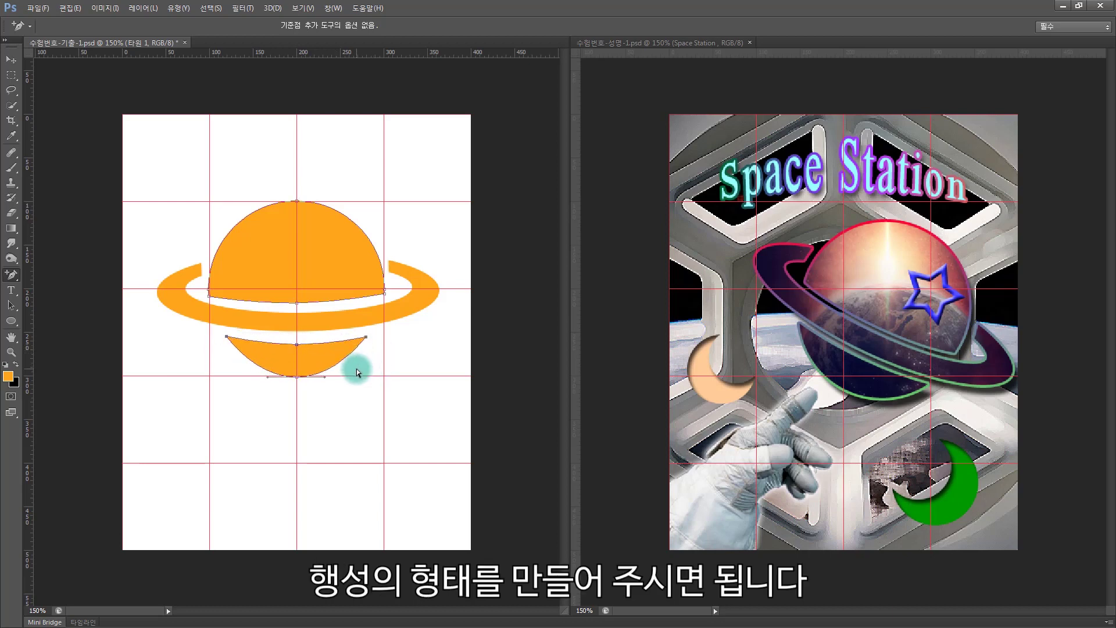
key("a")
left_click(366, 407)
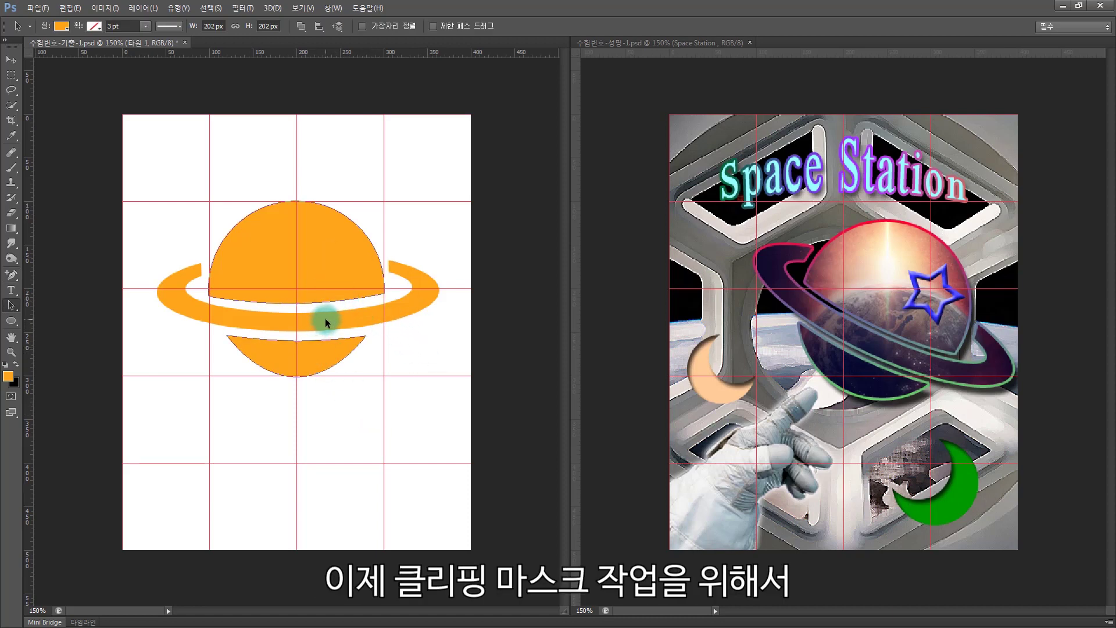
Step: Cut the circle's upper and lower parts and paste them into the ring's shape layer to merge the planet
left_click(298, 398)
left_click(313, 271)
left_click(295, 360, "shift")
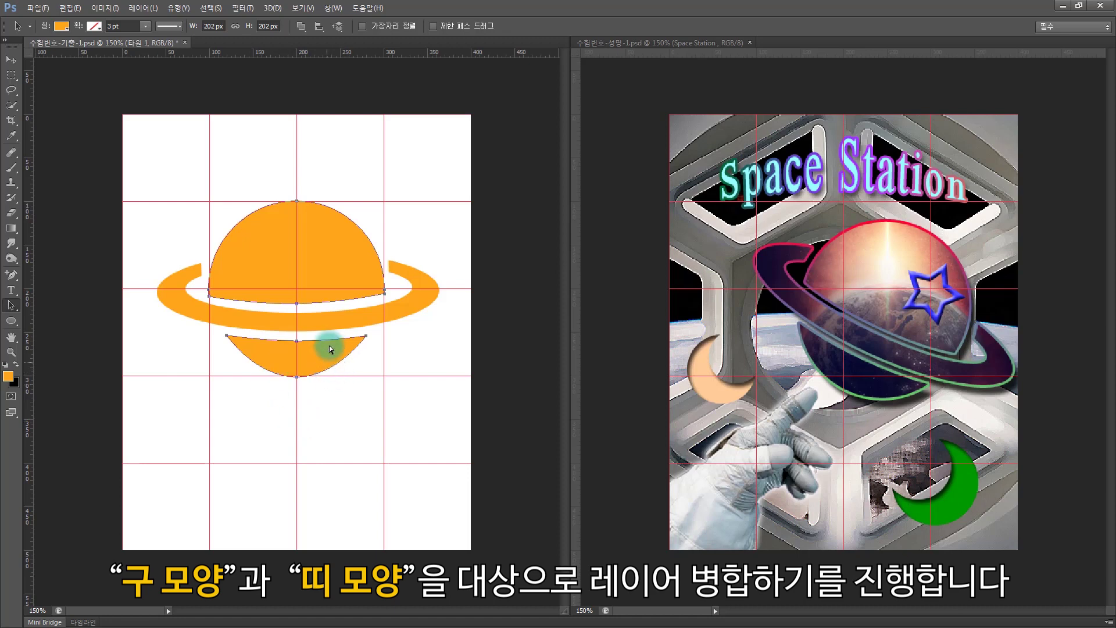
key("Delete")
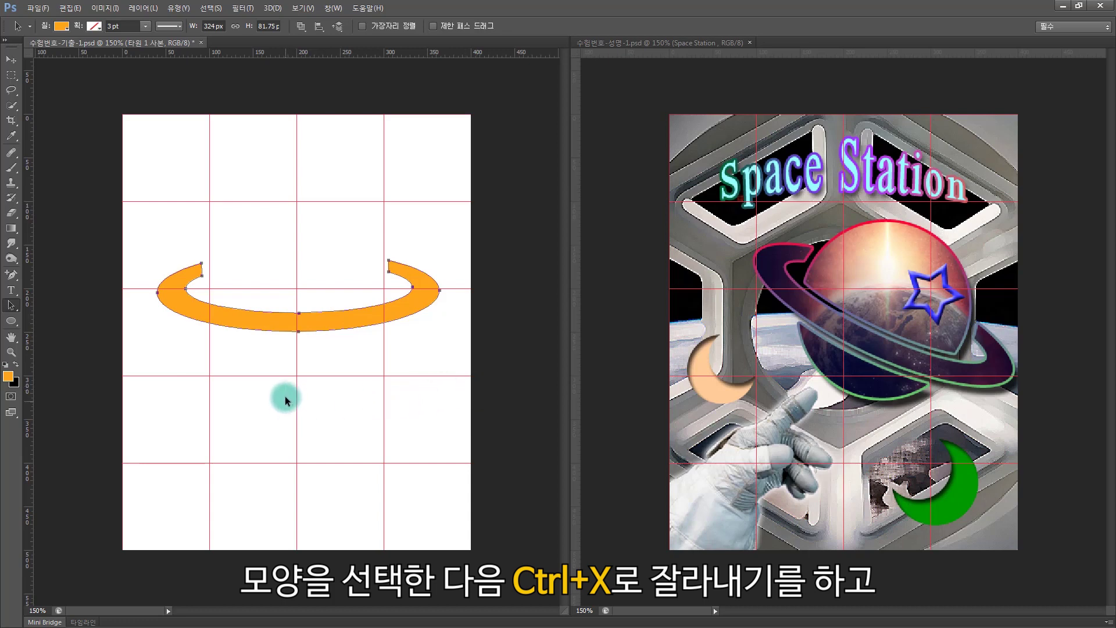
key("ctrl+v")
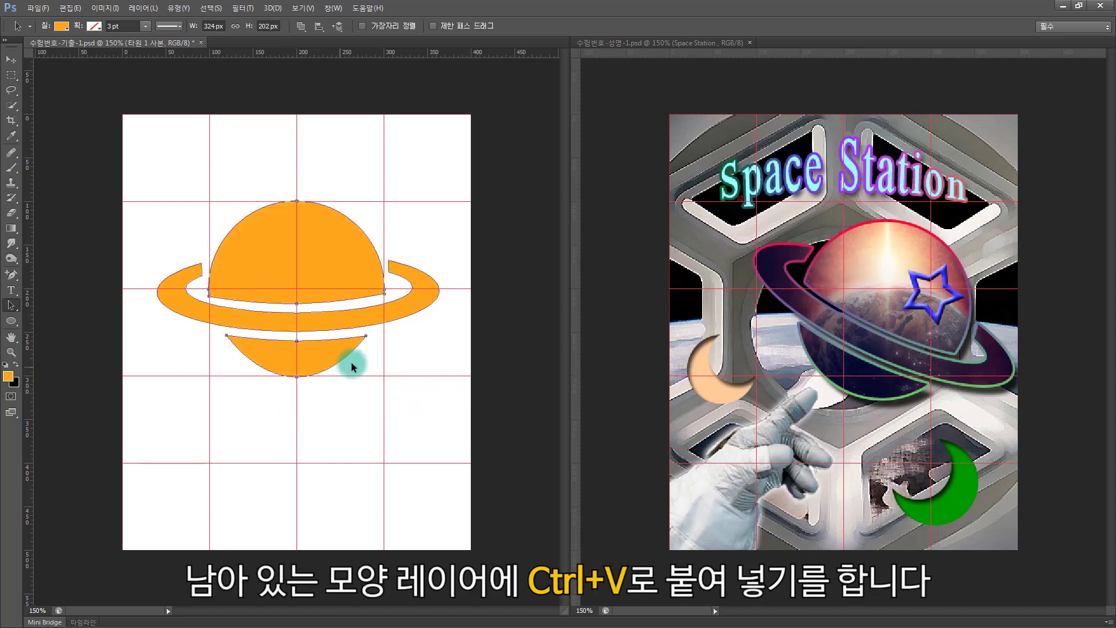
Step: Transform all the planet's paths together, rotating them about 30° clockwise and moving them to match the reference position
left_click(315, 393)
left_click_drag(140, 166, 445, 420)
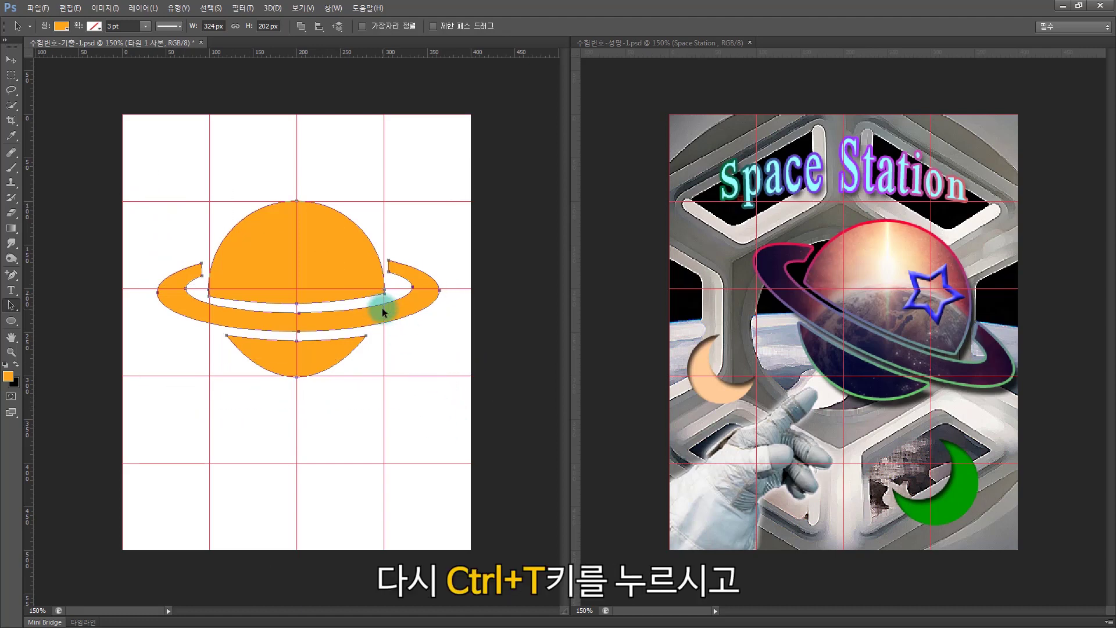
key("ctrl+t")
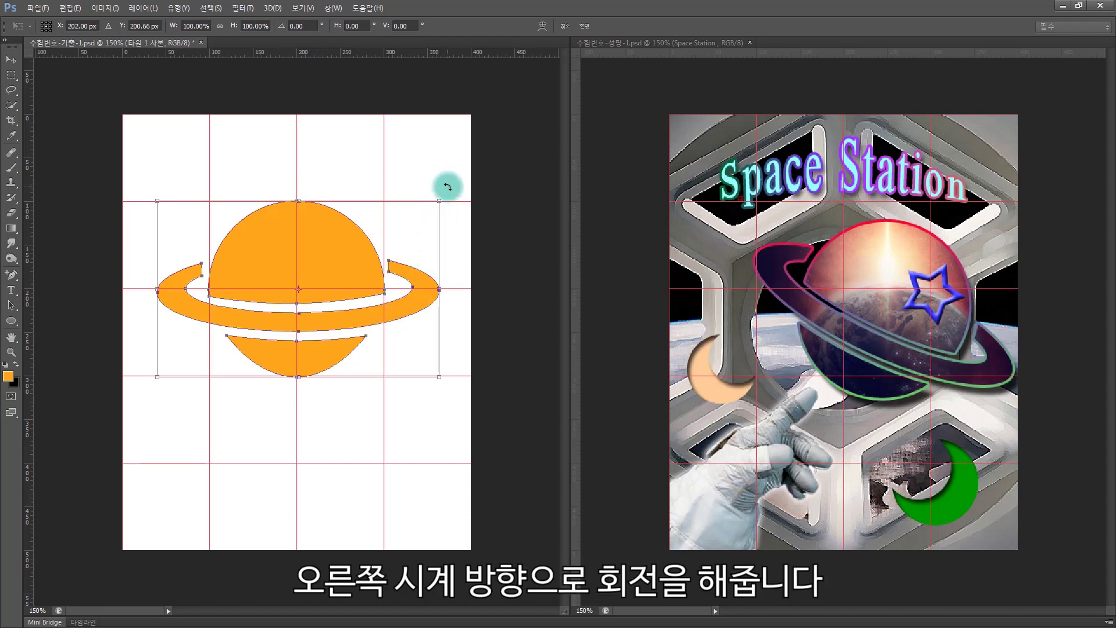
left_click_drag(446, 183, 460, 290)
left_click_drag(332, 253, 370, 272)
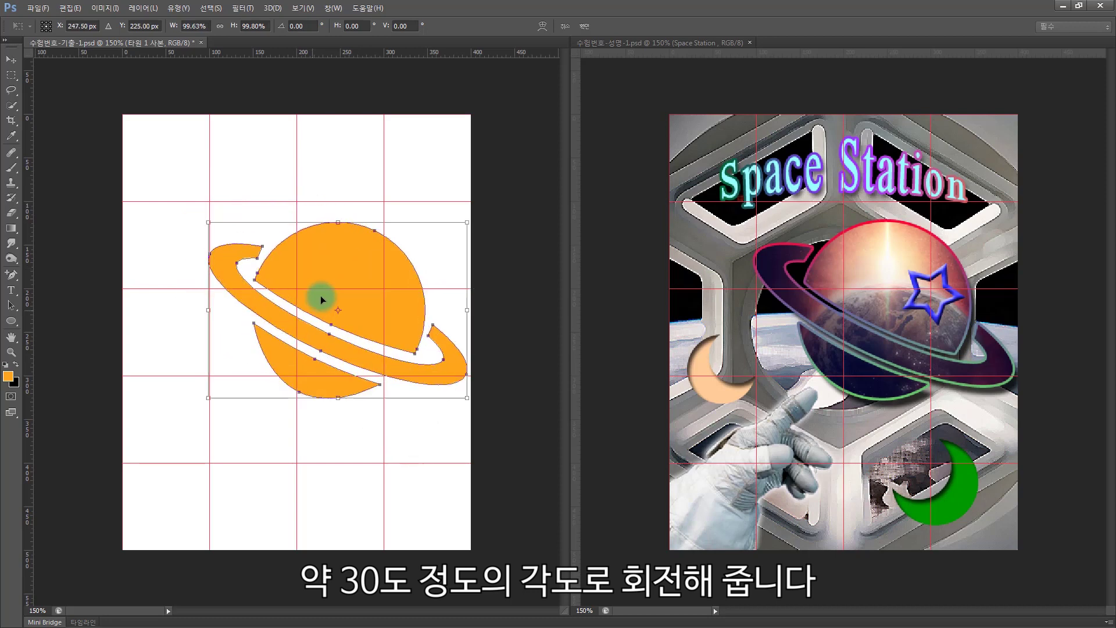
key("Return")
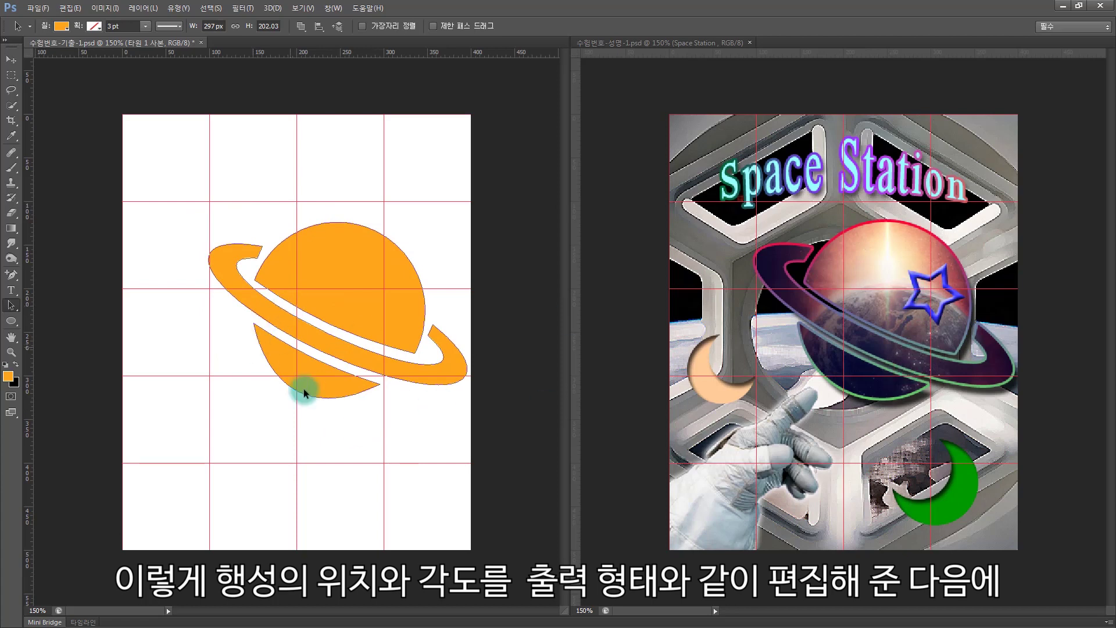
Step: Save the planet shape's path under the name 행성
left_click(308, 289)
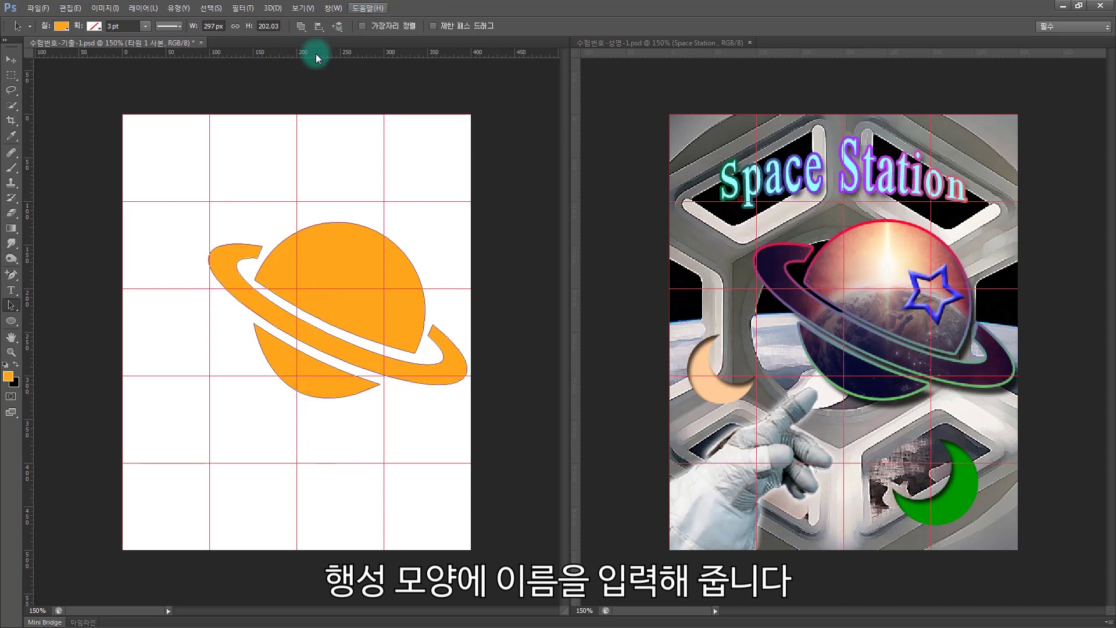
left_click(332, 8)
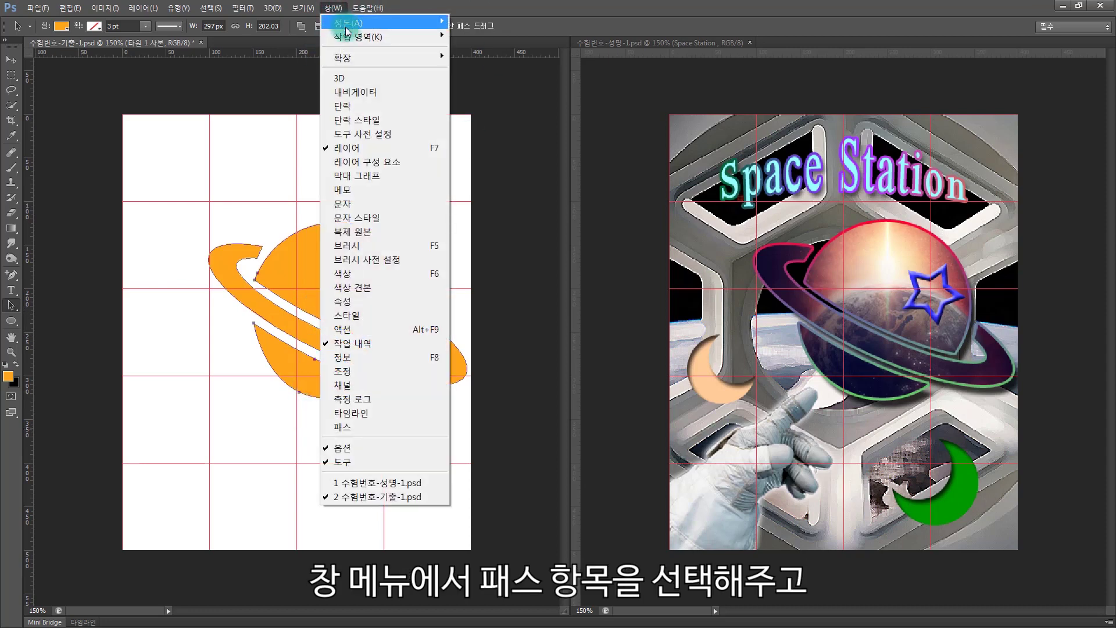
left_click(340, 429)
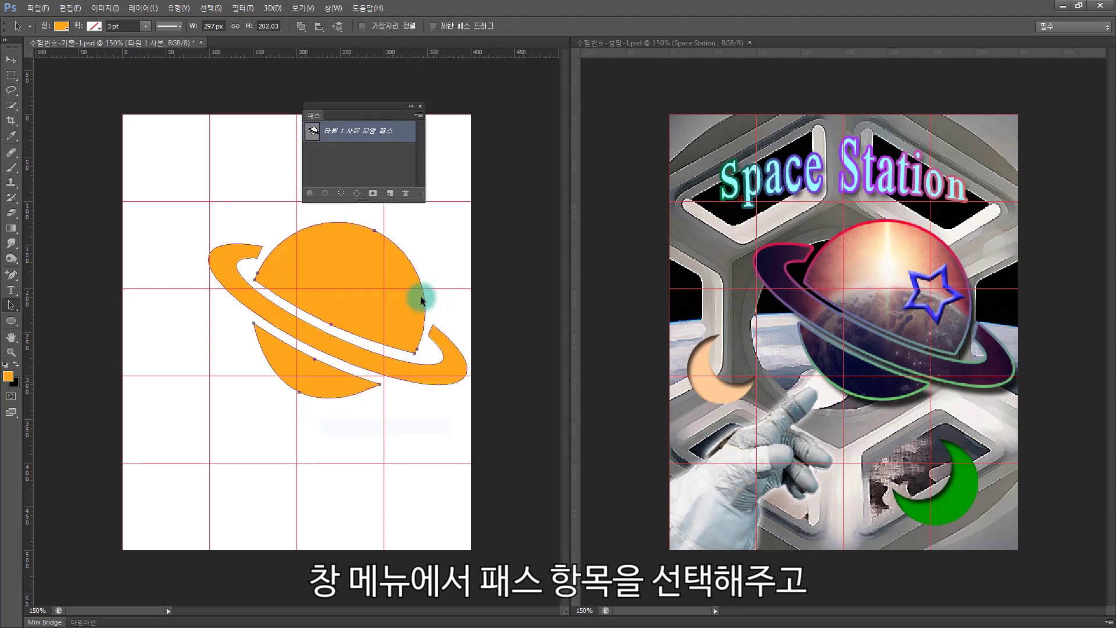
double_click(359, 135)
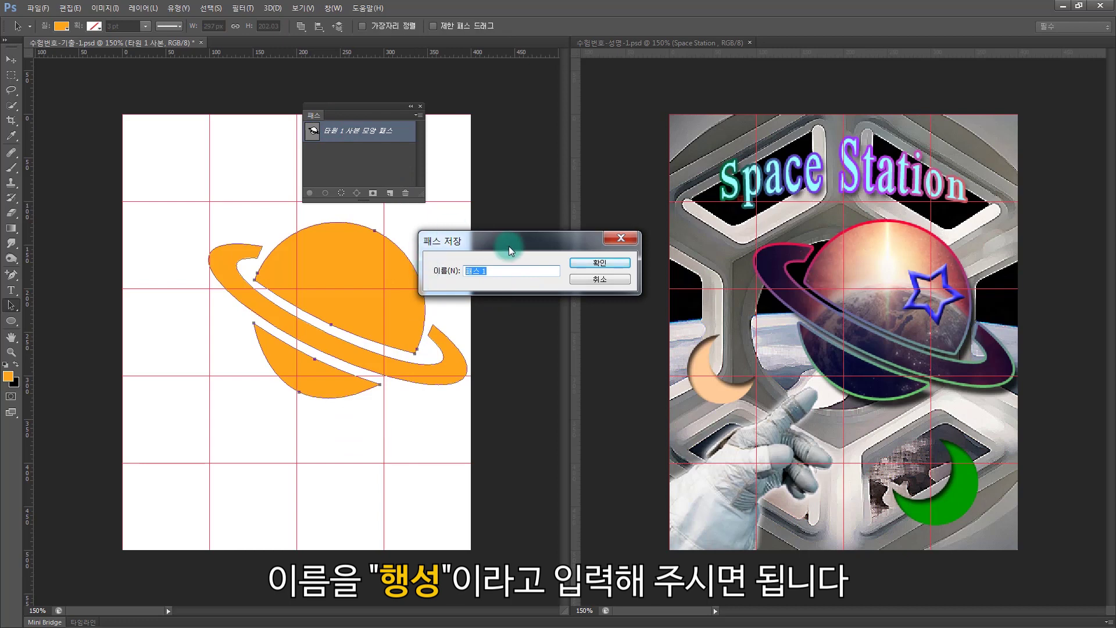
type("G행ㅅ")
key("Return")
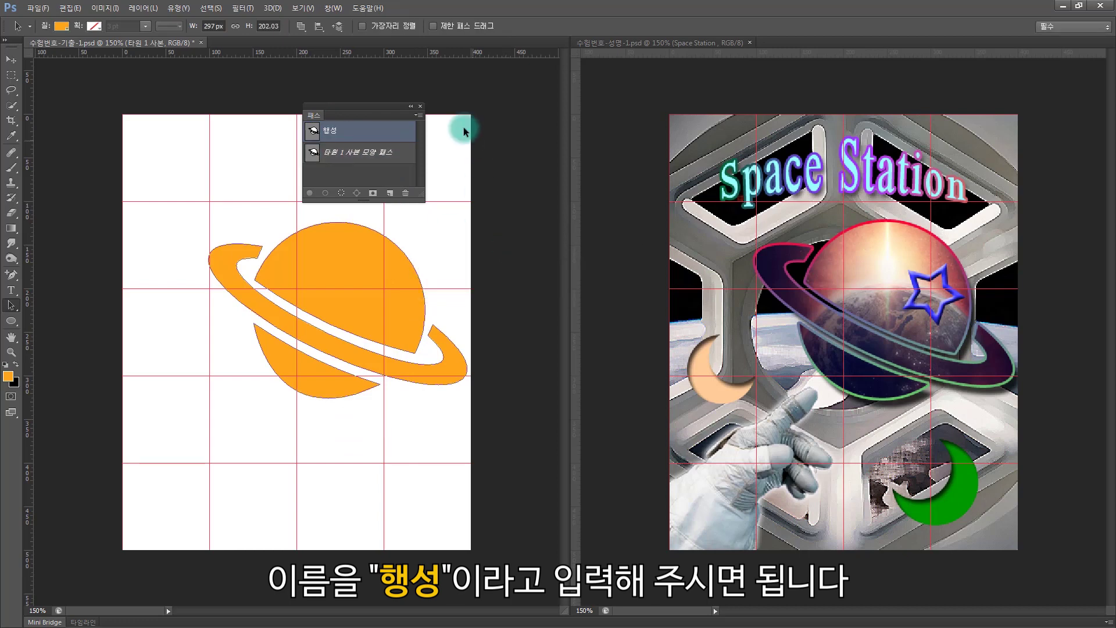
left_click(420, 106)
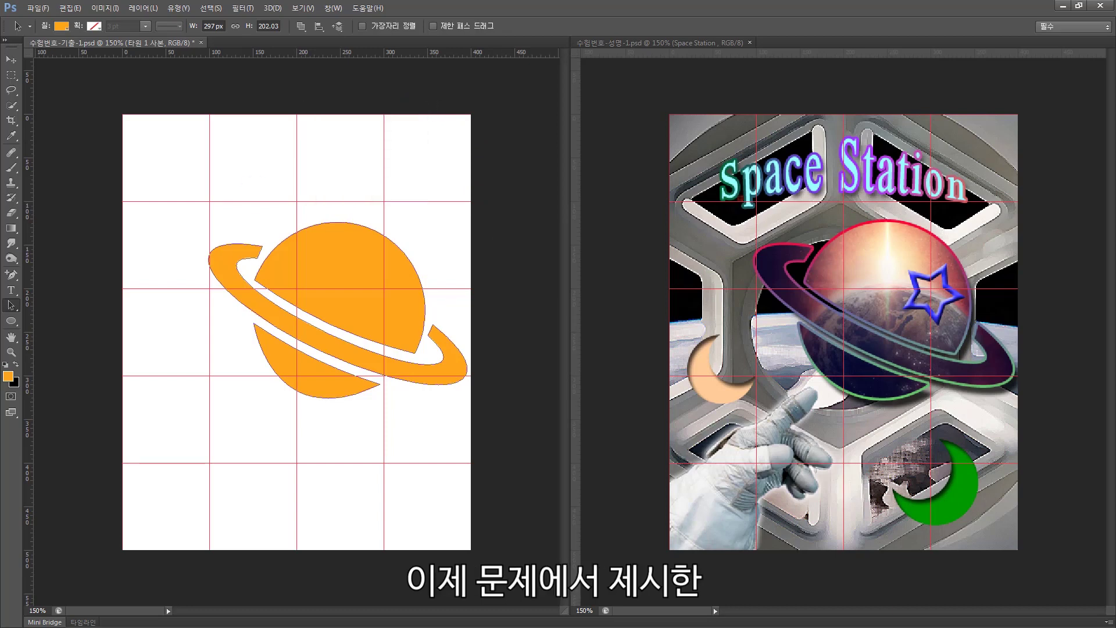
Step: Show the layer list and check the exam sheet GP11-1B(A4).pdf in Adobe Acrobat for the planet's layer style conditions
key("F7")
left_click_drag(414, 120, 428, 117)
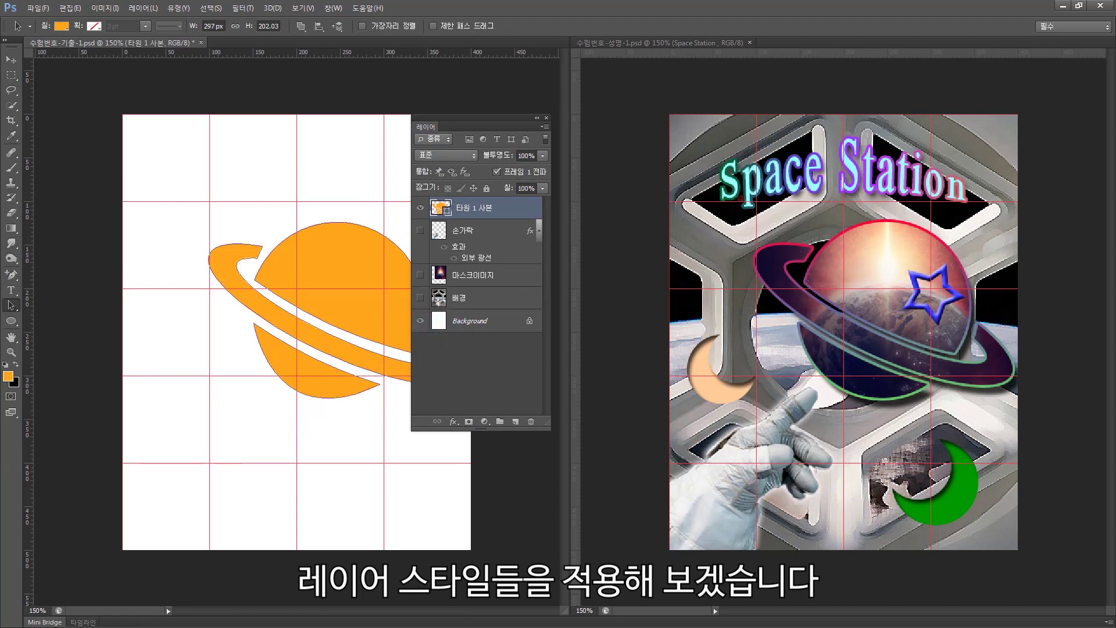
key("alt+Tab")
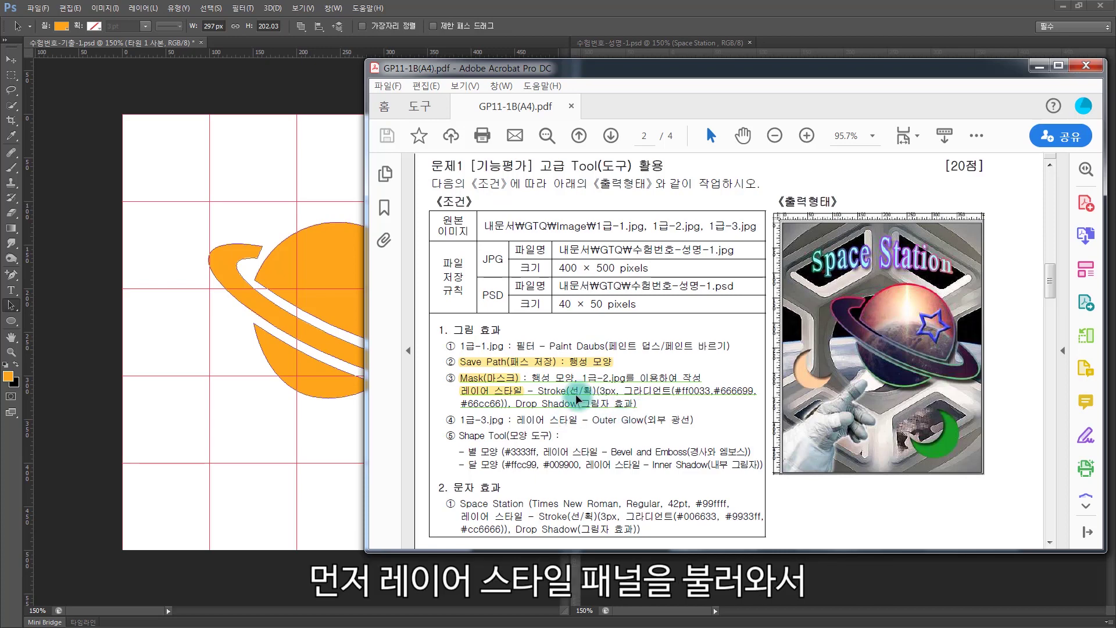
left_click(1041, 69)
Step: Add a 3 px outside Stroke layer style to the planet shape layer, with a gradient as its fill type
left_click(453, 421)
left_click(473, 469)
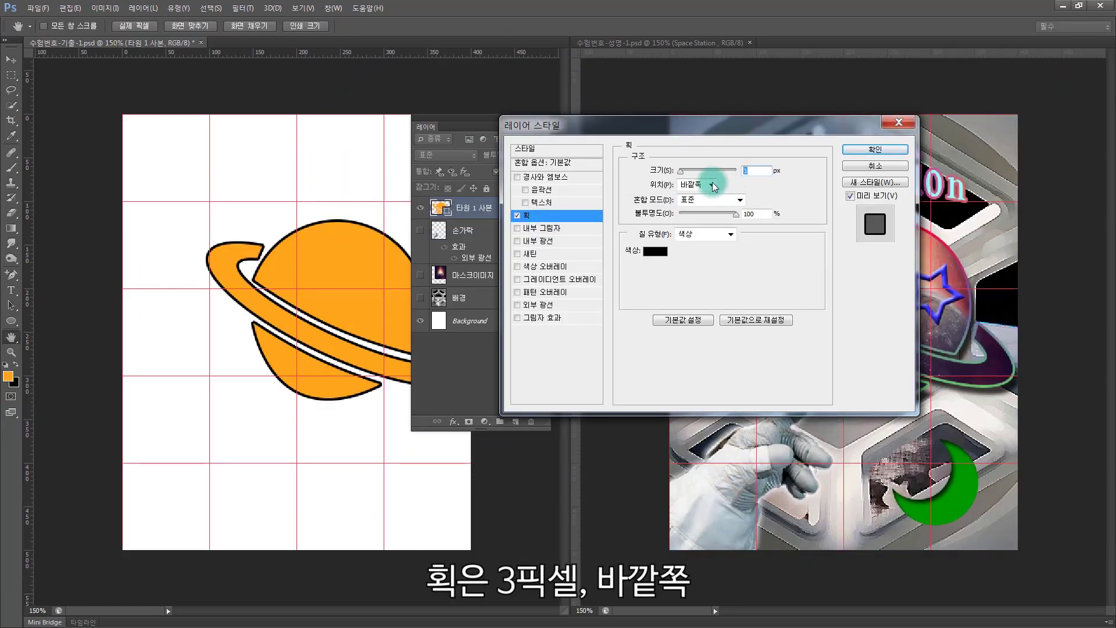
left_click(701, 236)
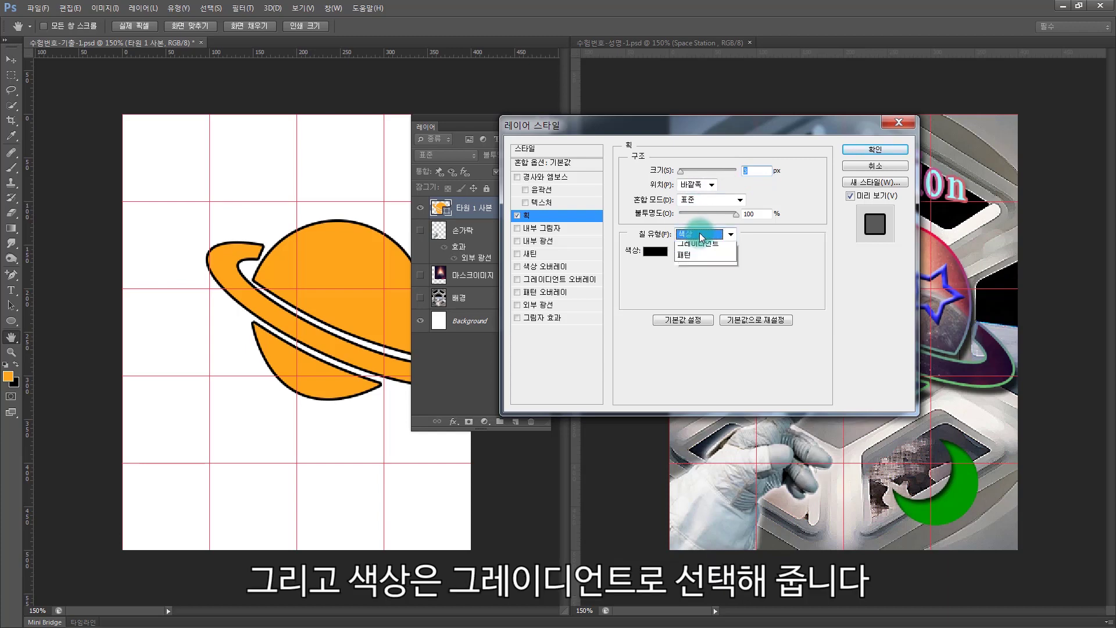
left_click(698, 244)
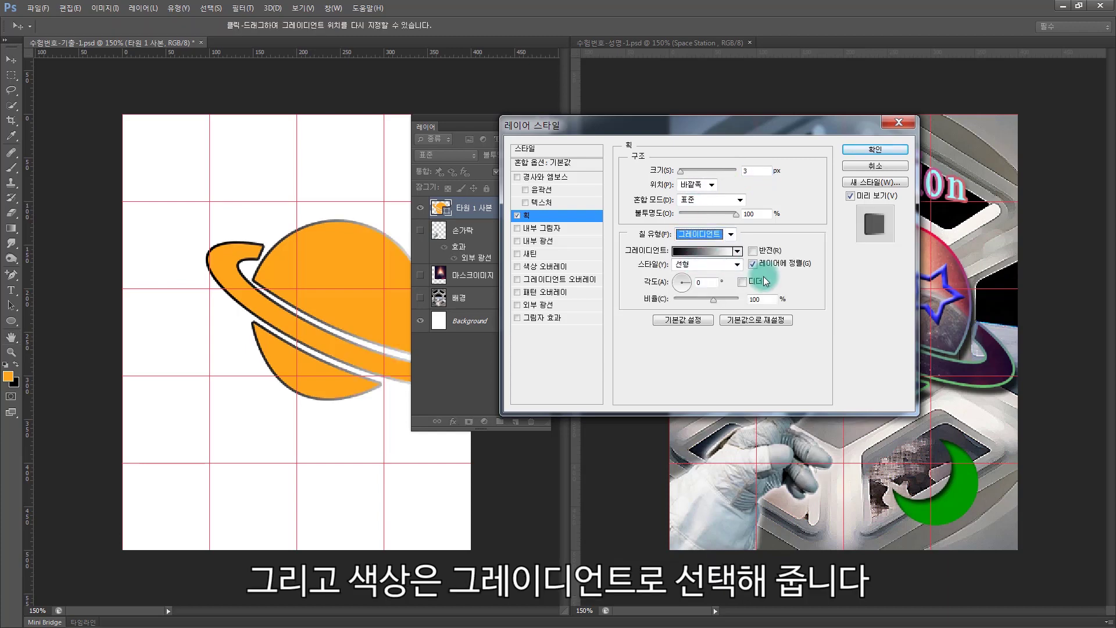
Step: Edit the stroke's gradient and set its starting color stop to #FF0033
left_click(701, 250)
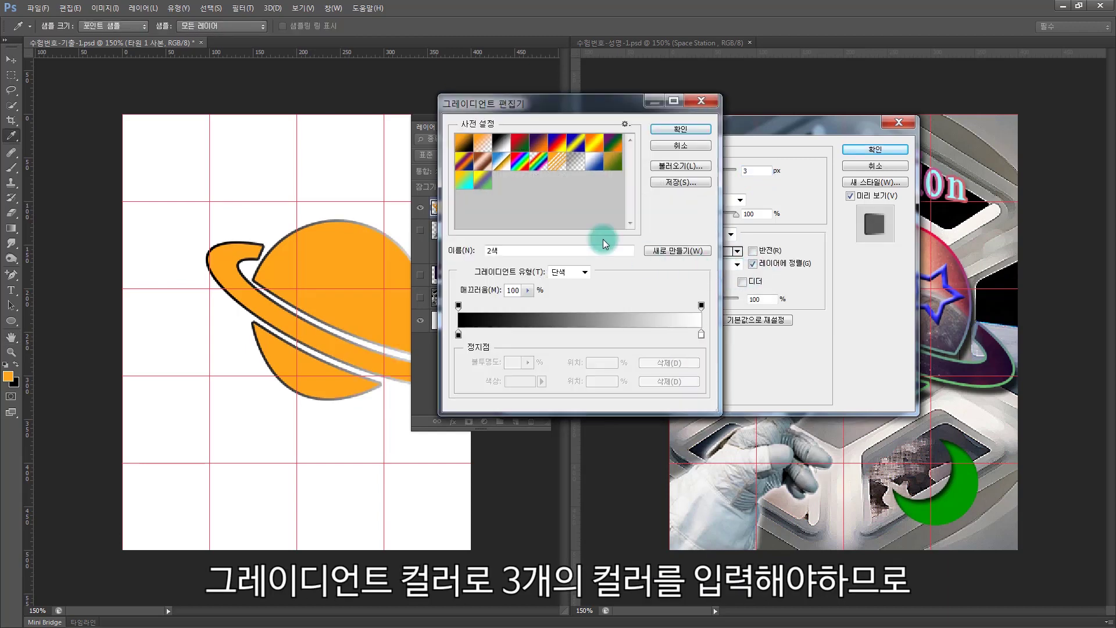
left_click_drag(546, 104, 581, 99)
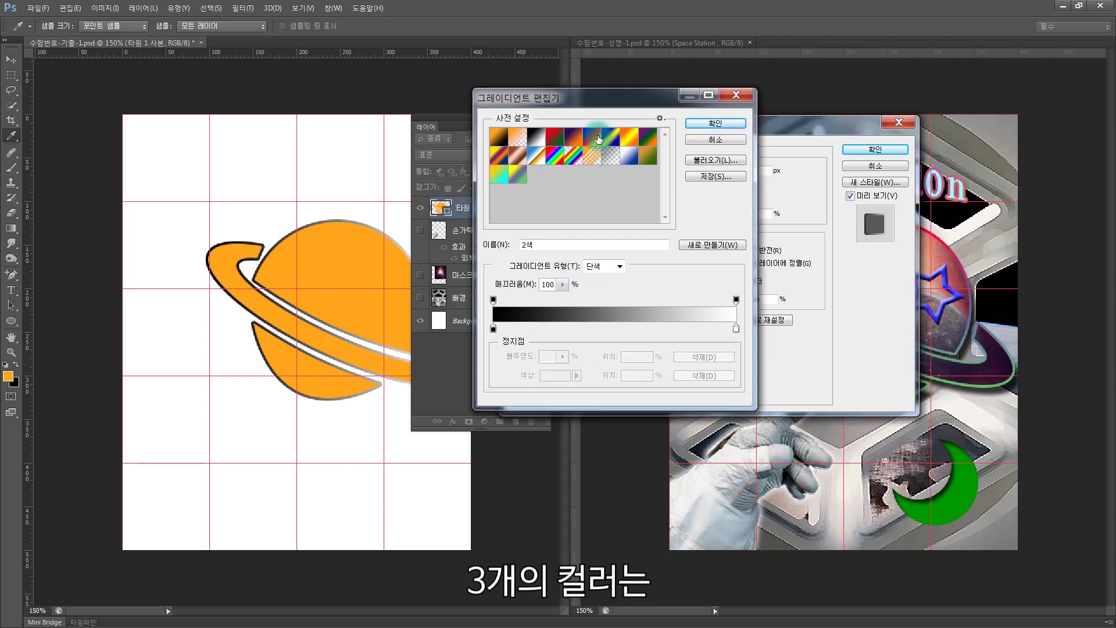
left_click(494, 329)
left_click(556, 375)
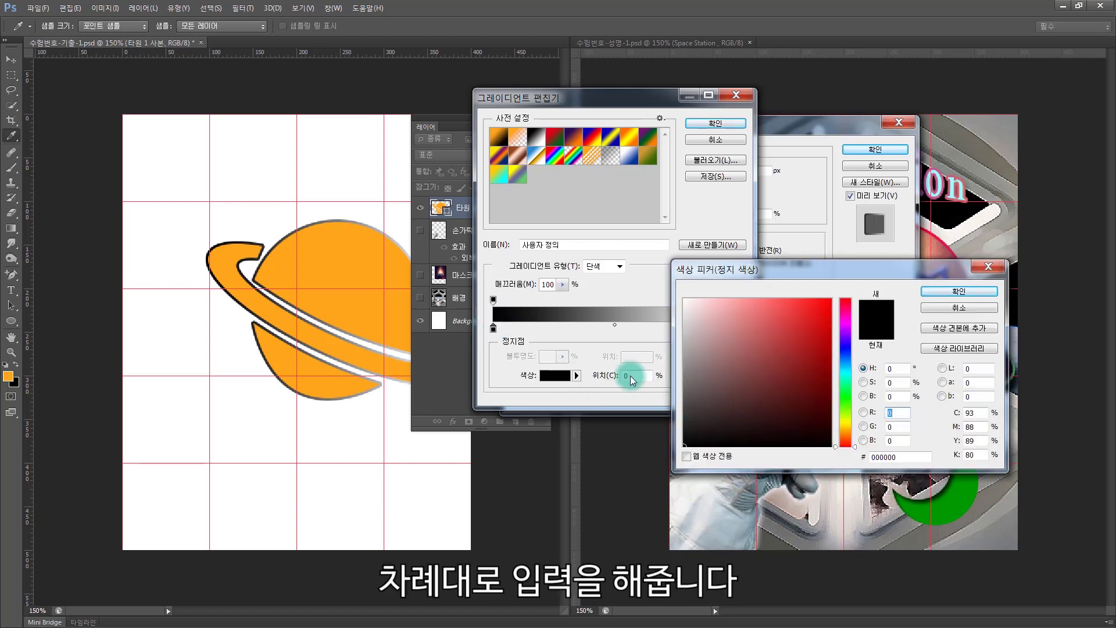
left_click_drag(806, 266, 699, 226)
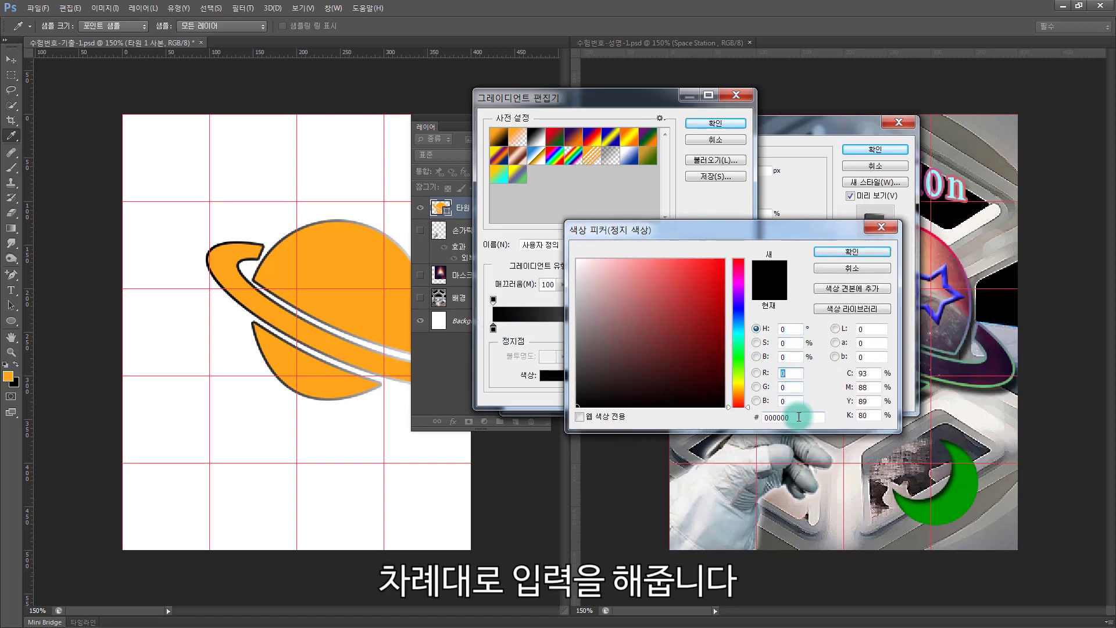
left_click(773, 417)
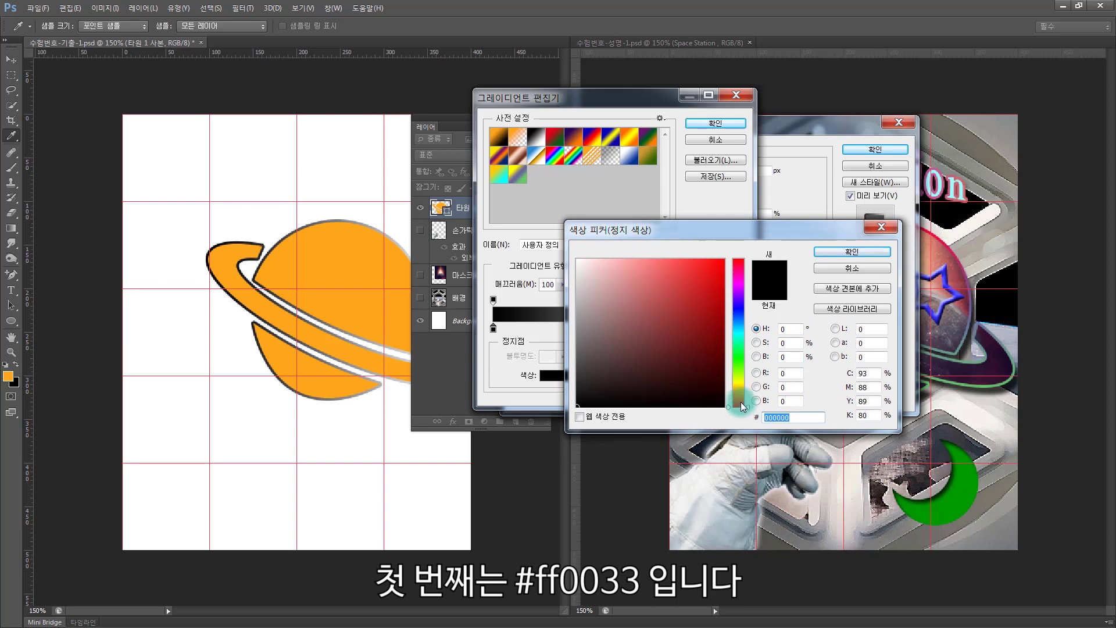
key("BackSpace")
type("FF")
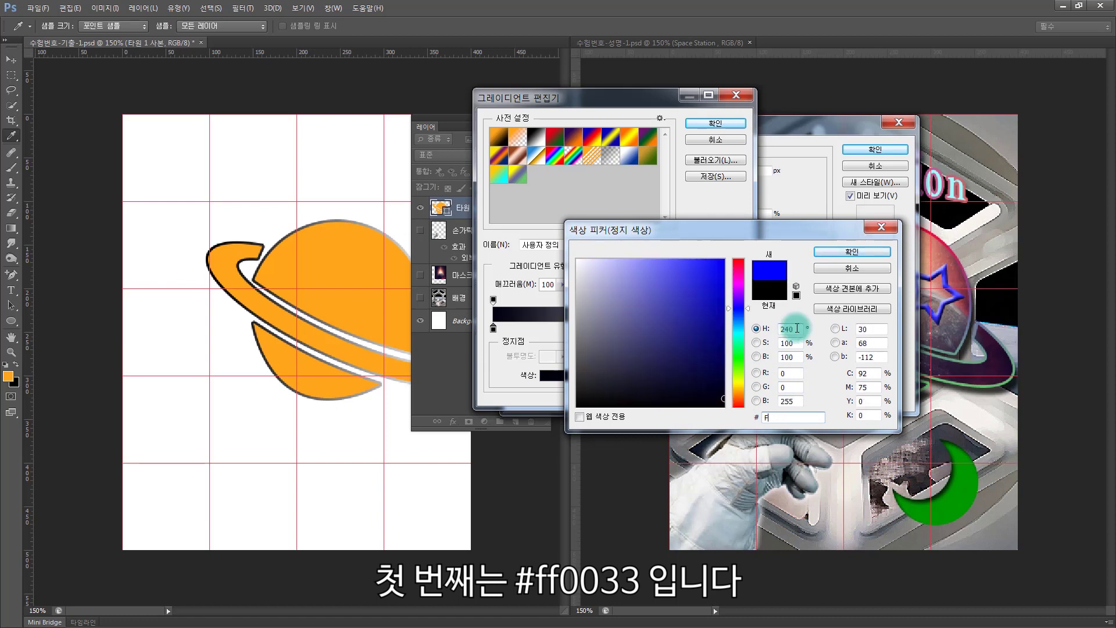
type("0033")
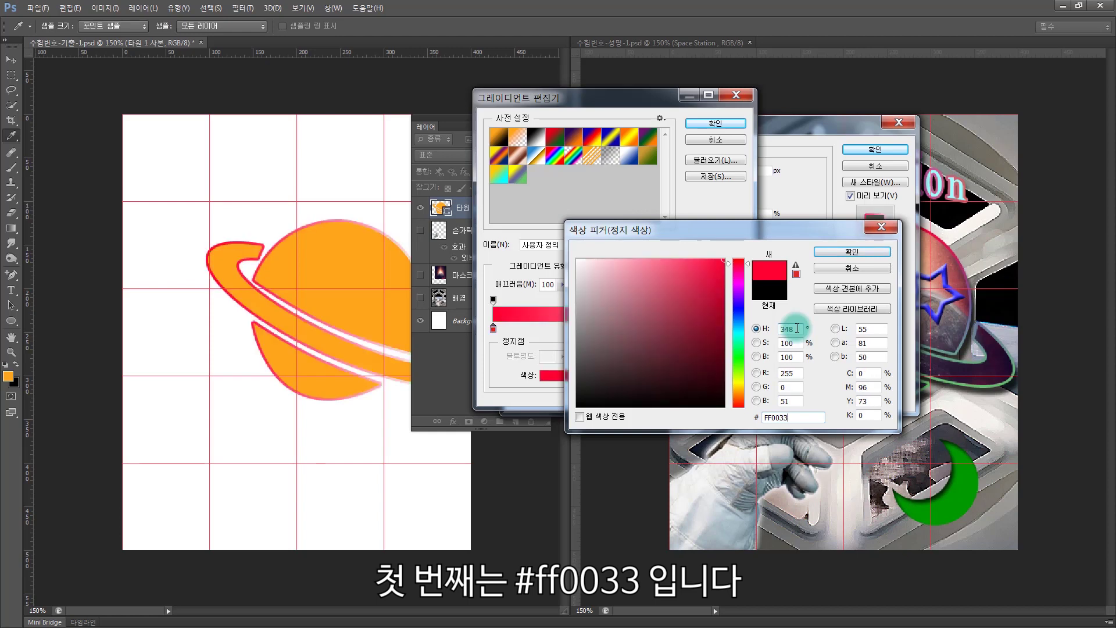
key("Return")
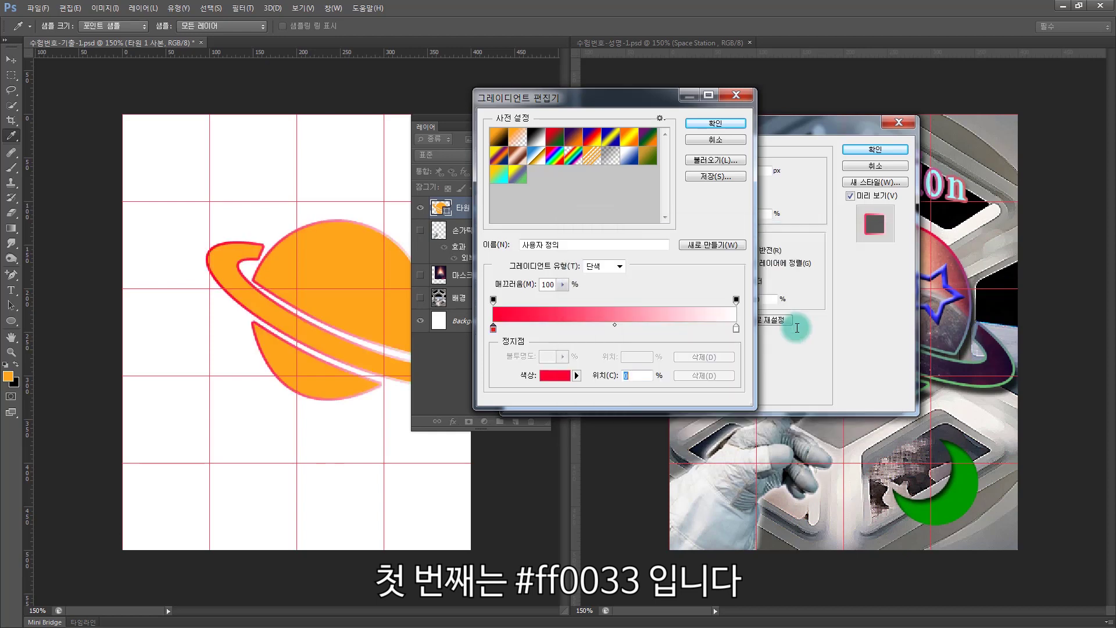
Step: Add a color stop at the middle of the gradient and set its color to #666699
left_click(617, 332)
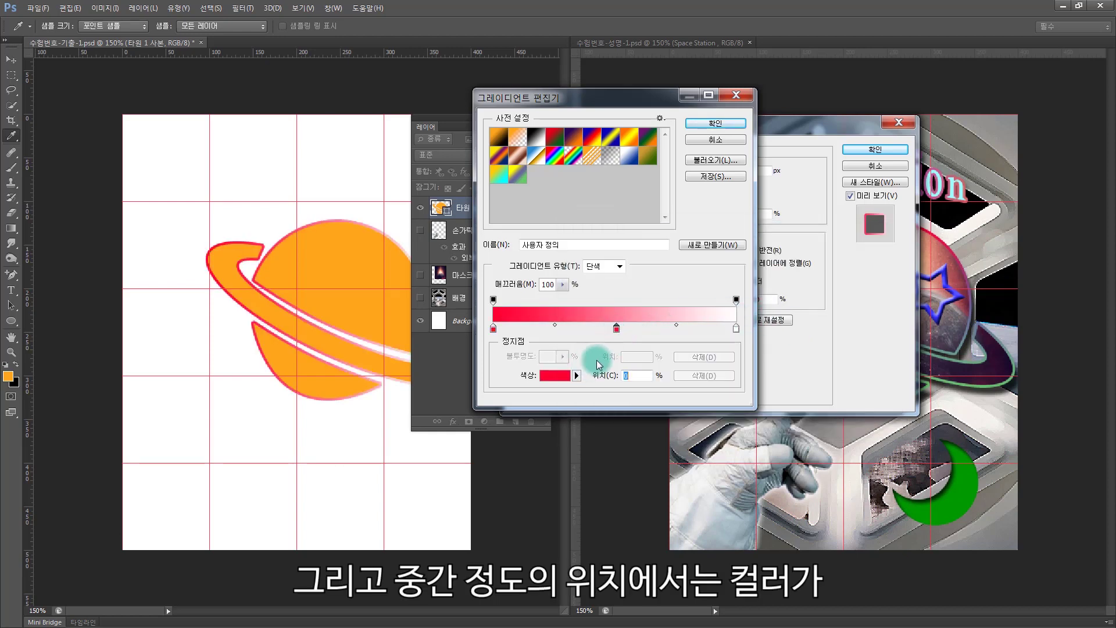
double_click(618, 330)
left_click(805, 415)
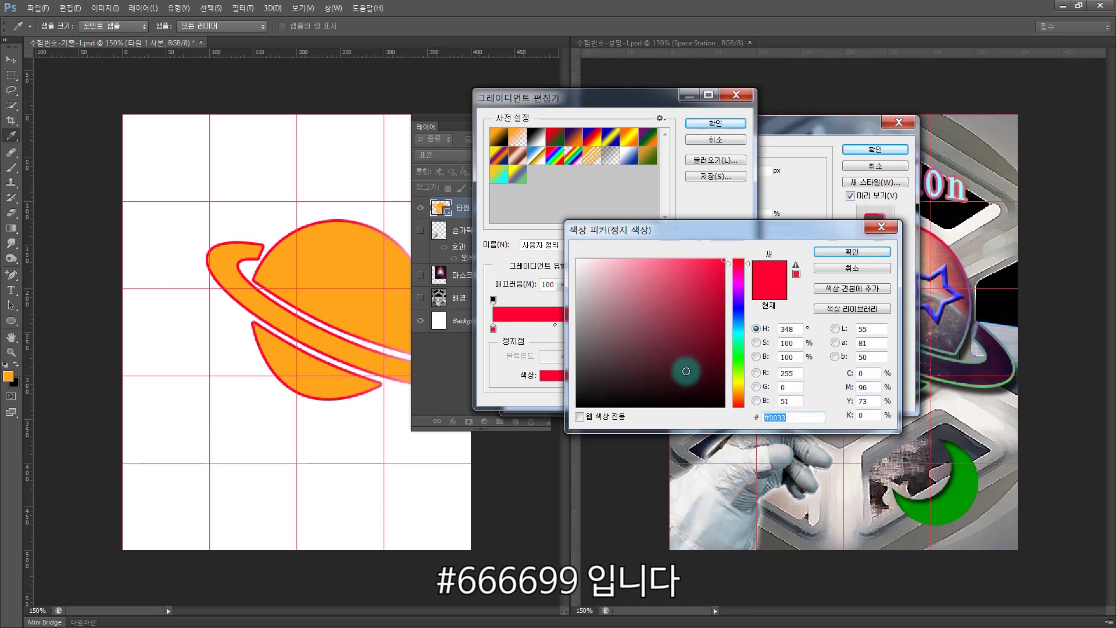
type("666699")
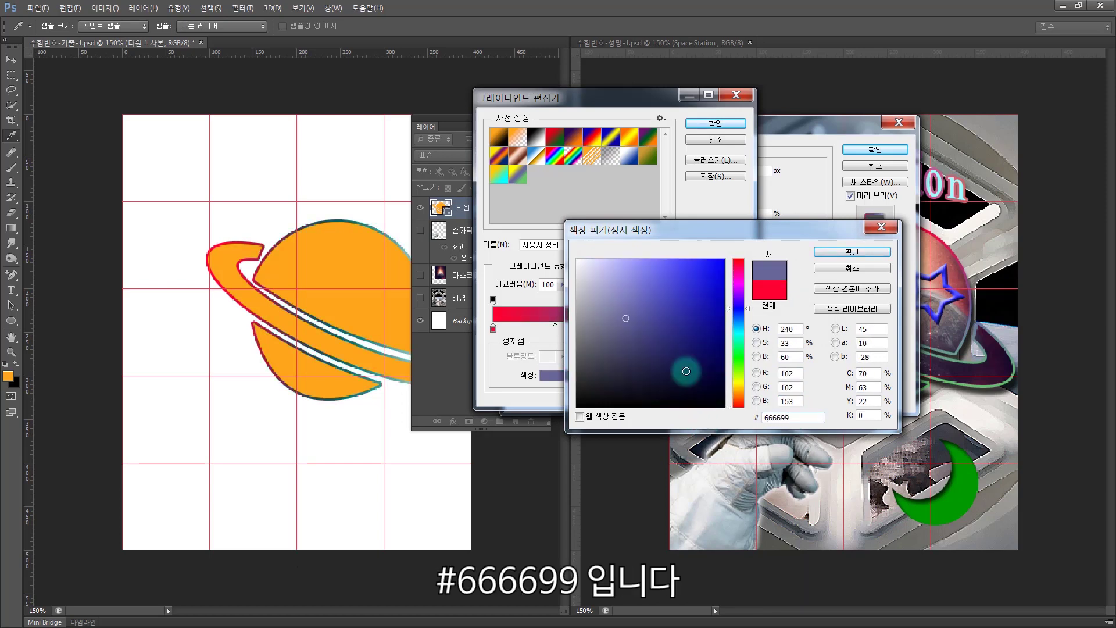
key("Return")
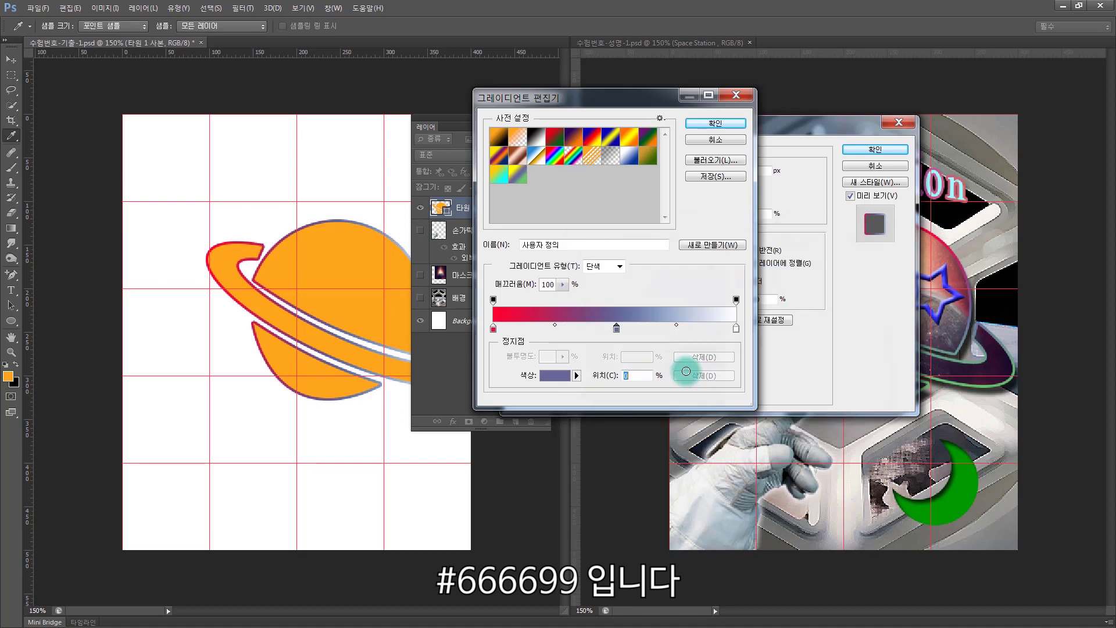
Step: Set the gradient's ending color stop to #66CC66 and accept the edited gradient for the stroke
double_click(735, 328)
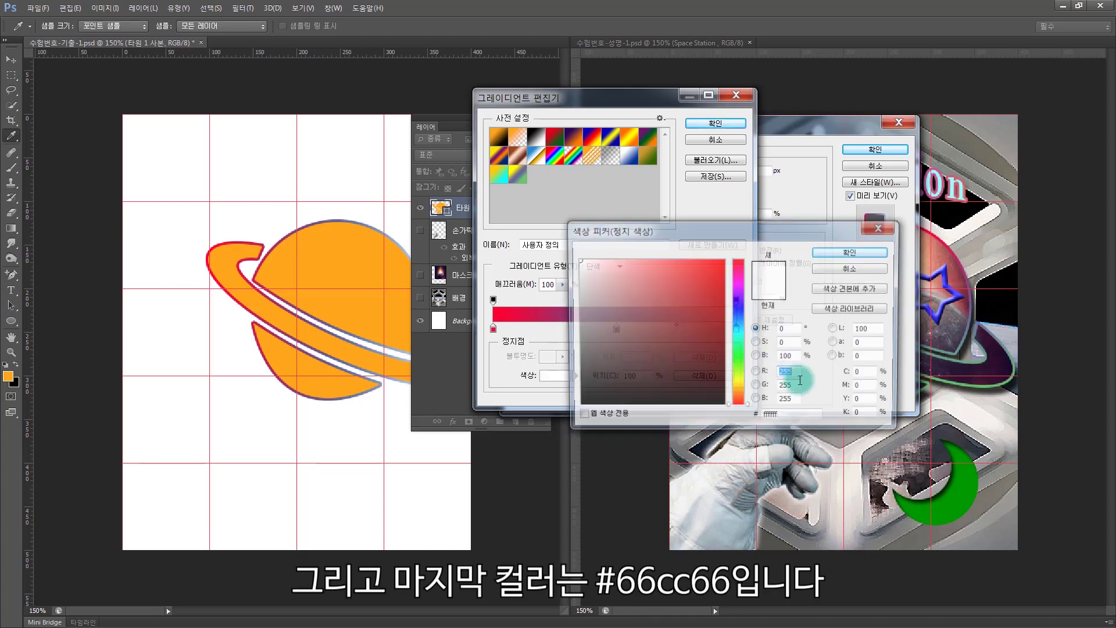
left_click_drag(781, 417, 729, 424)
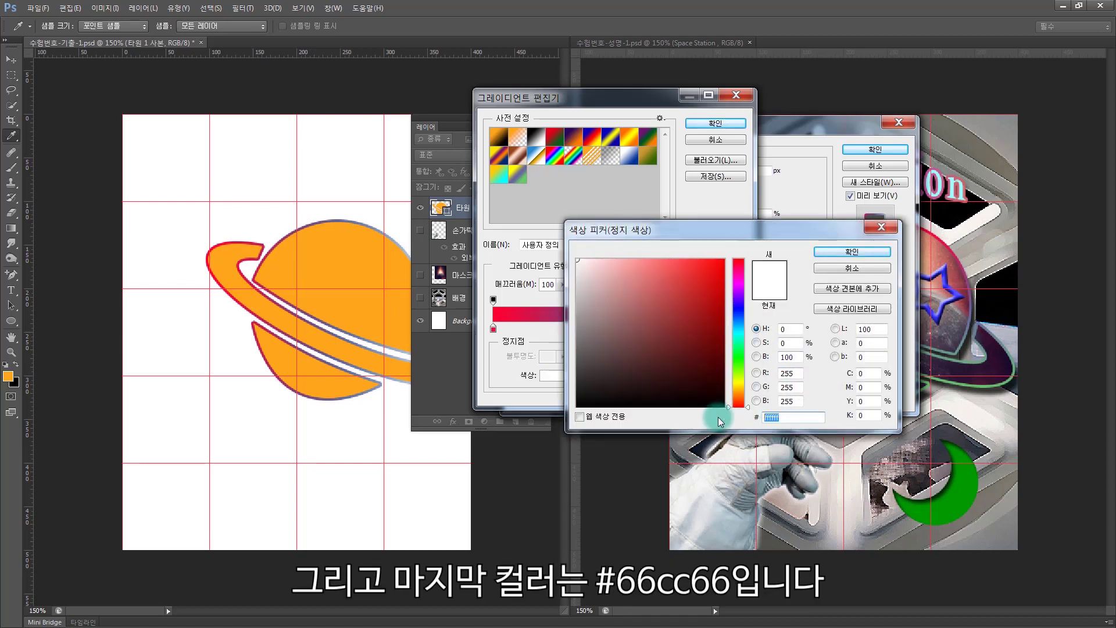
type("66CC66")
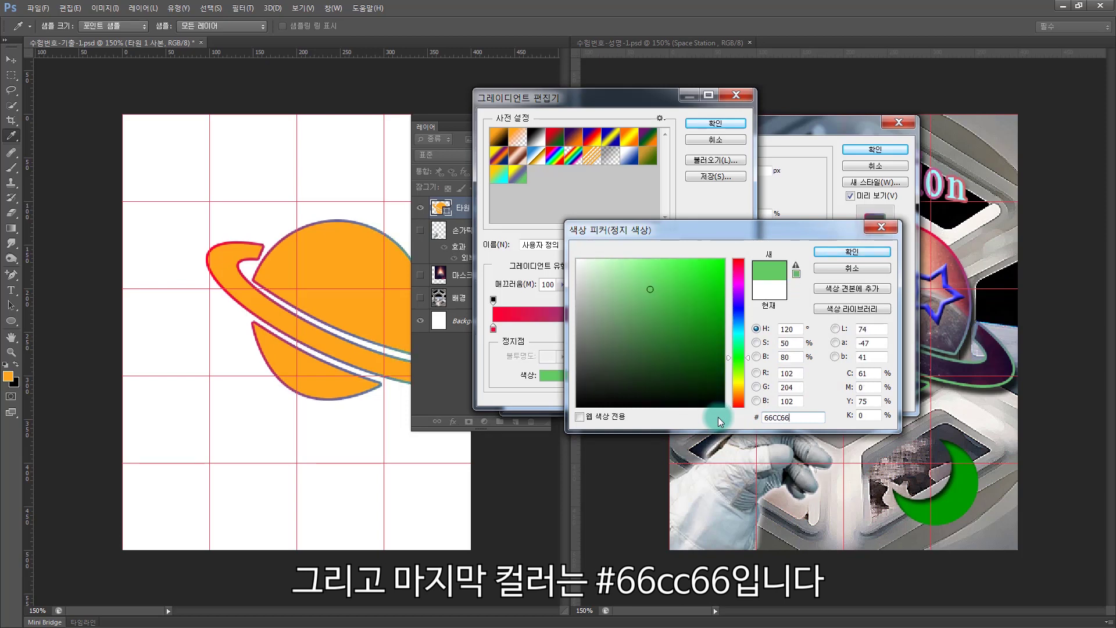
key("Return")
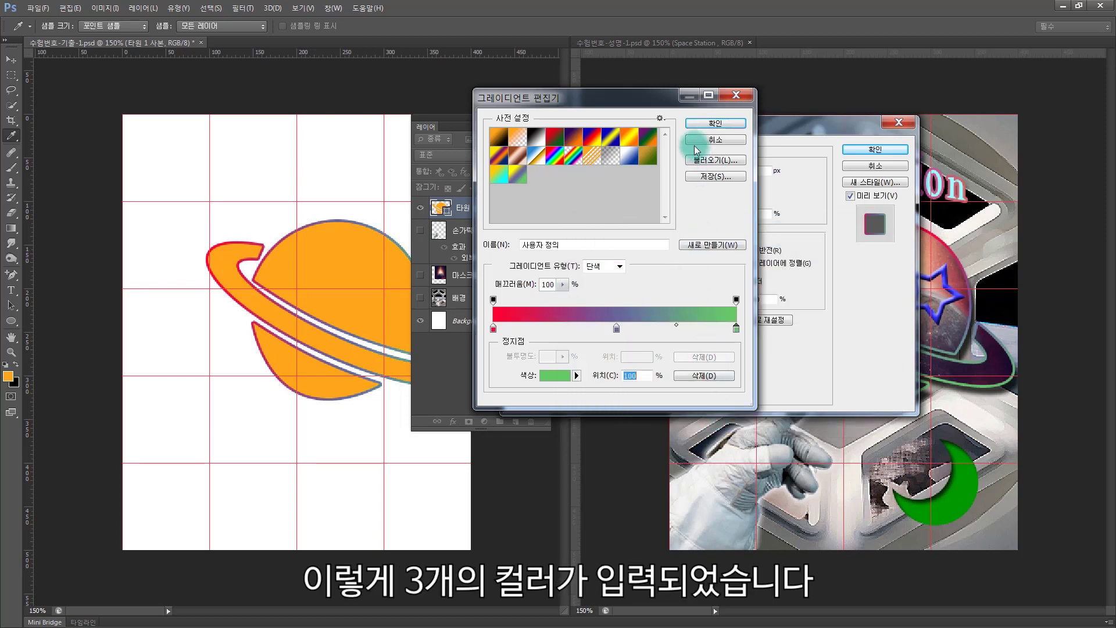
left_click(700, 124)
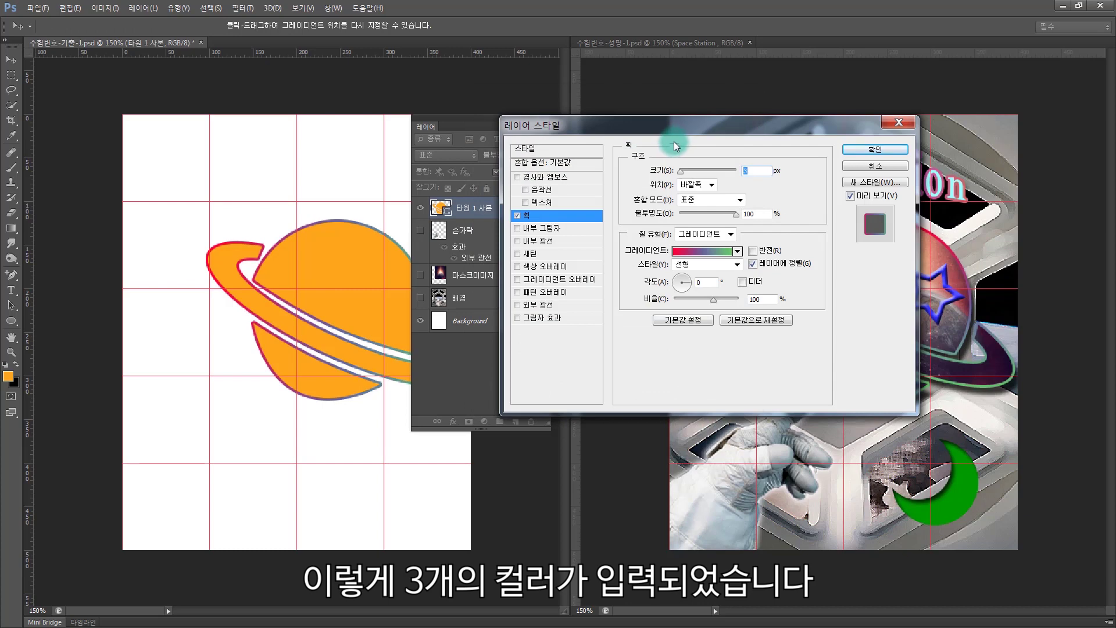
Step: Set the stroke gradient's angle to 90° and reverse its color direction
left_click_drag(676, 124, 608, 350)
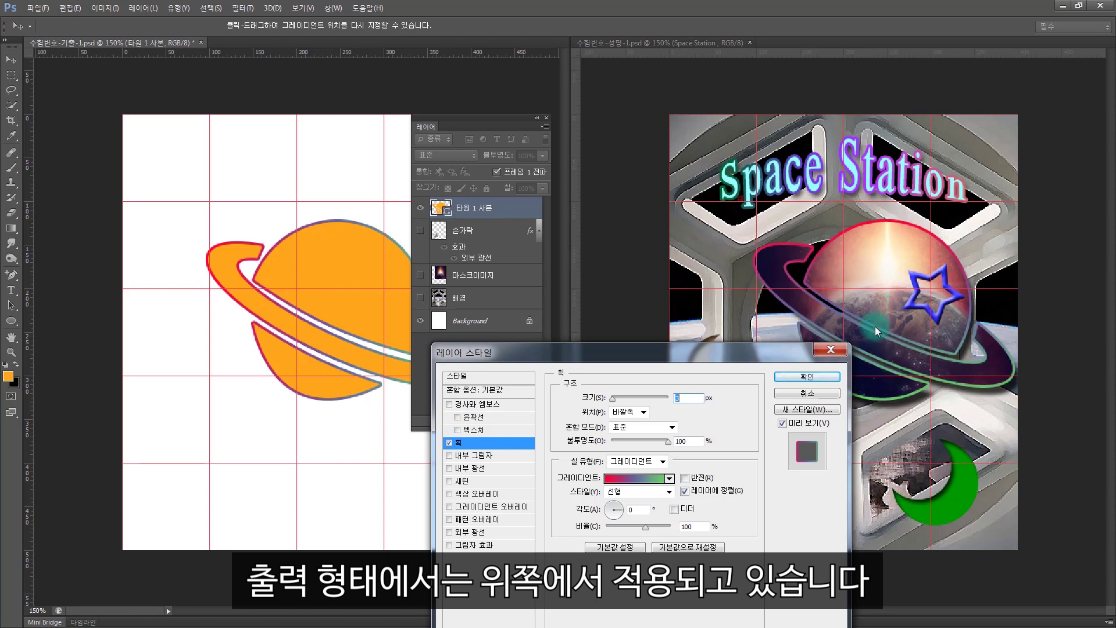
type("90")
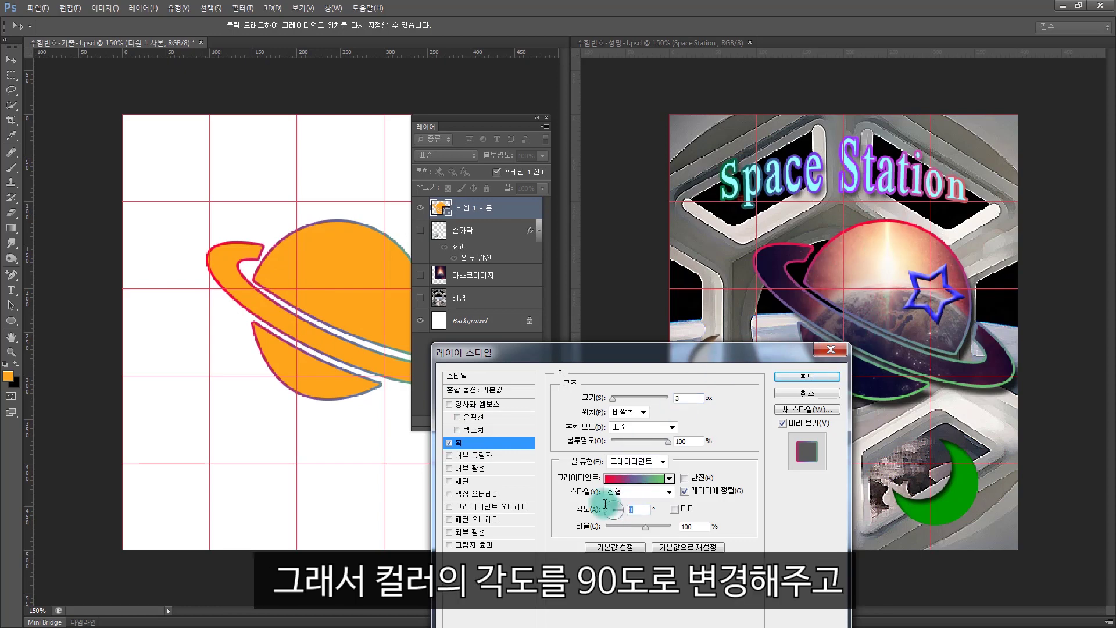
left_click(706, 512)
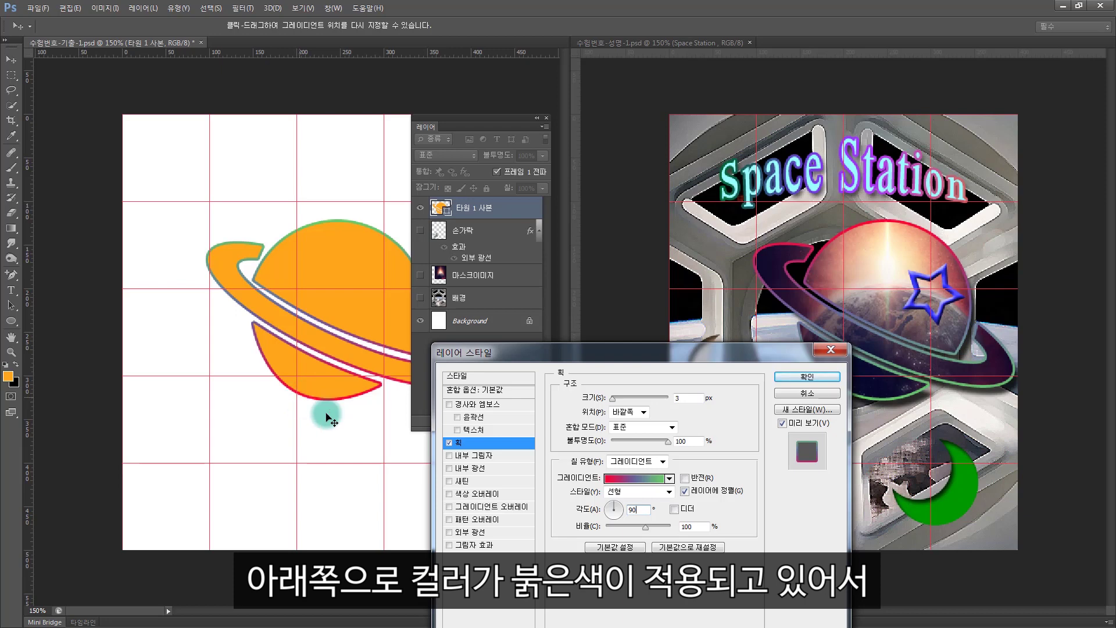
double_click(640, 511)
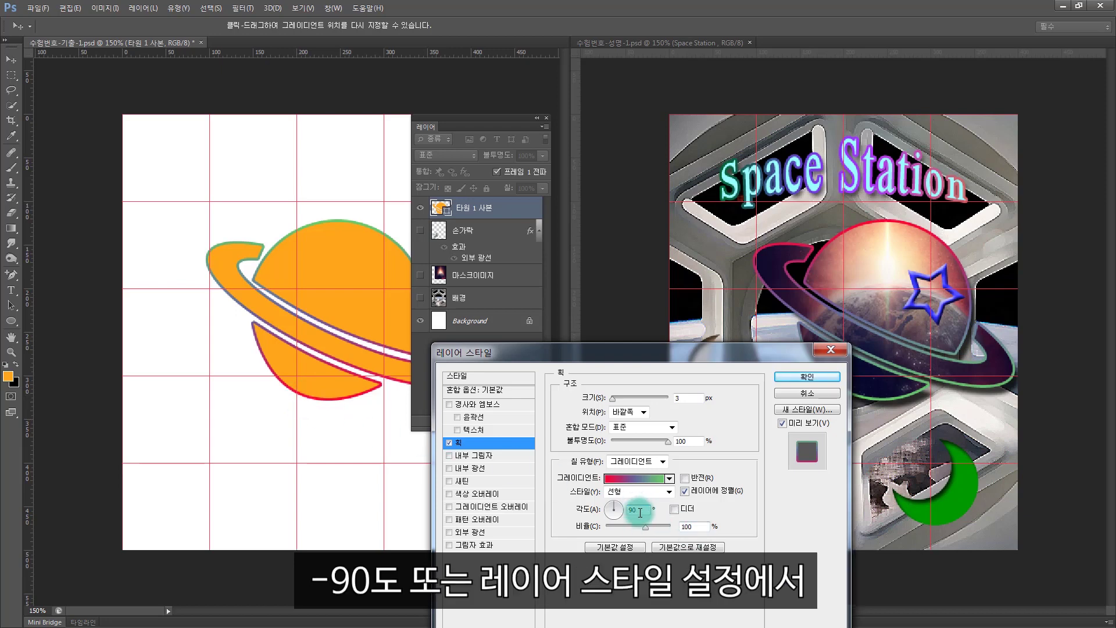
left_click(686, 479)
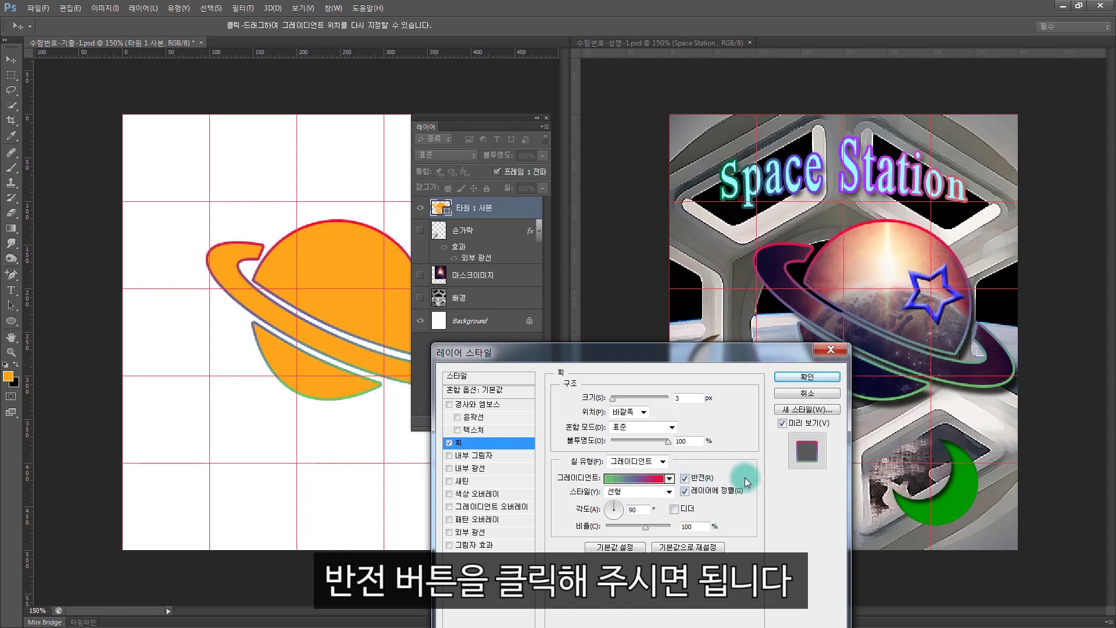
Step: Add a Drop Shadow with a 13 px distance and a slightly increased spread to the planet shape, and accept the layer styles
left_click_drag(661, 358, 643, 43)
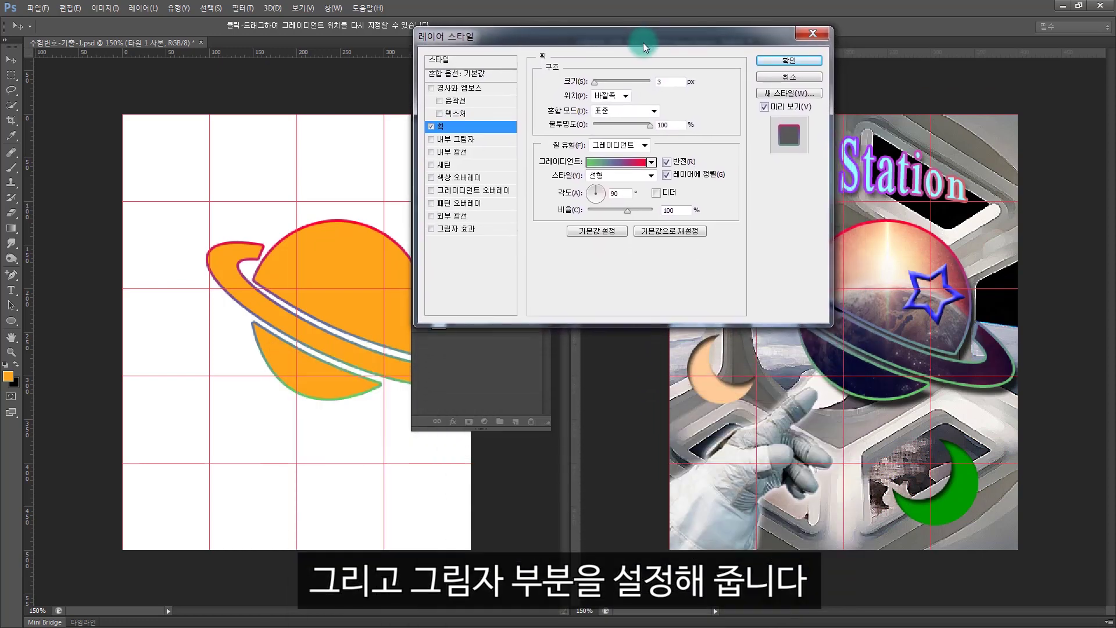
left_click(431, 229)
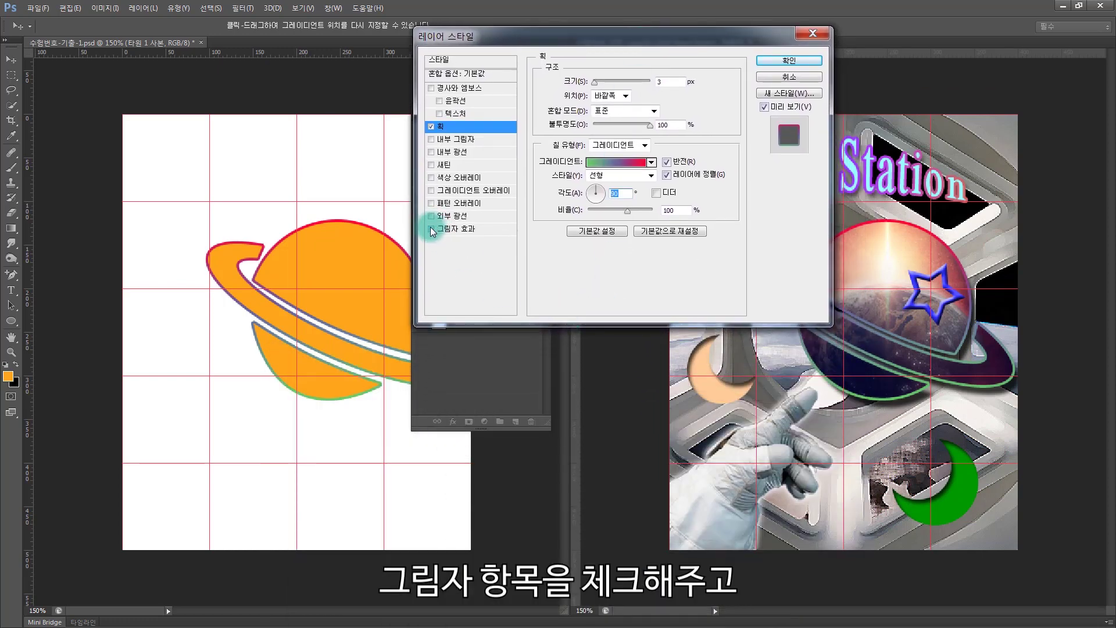
left_click(459, 231)
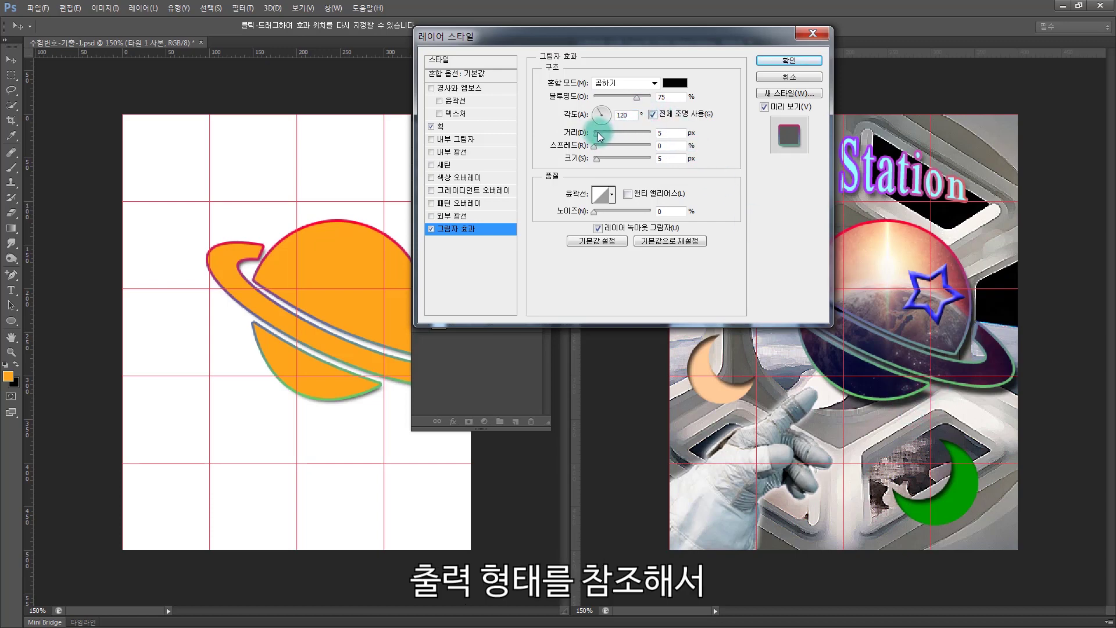
left_click_drag(599, 133, 601, 130)
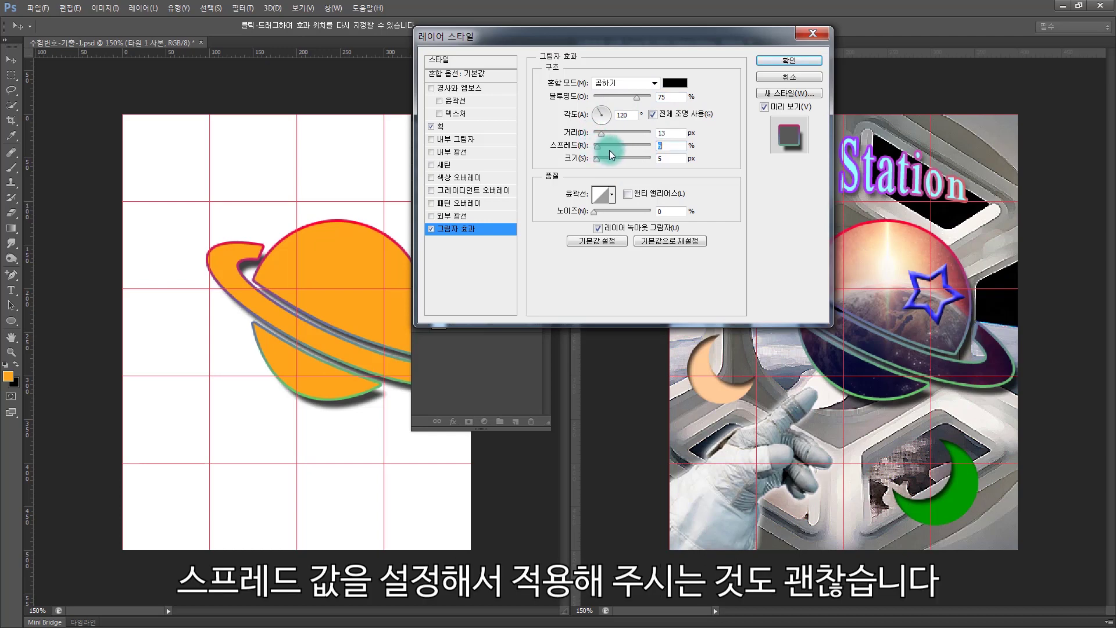
left_click(777, 62)
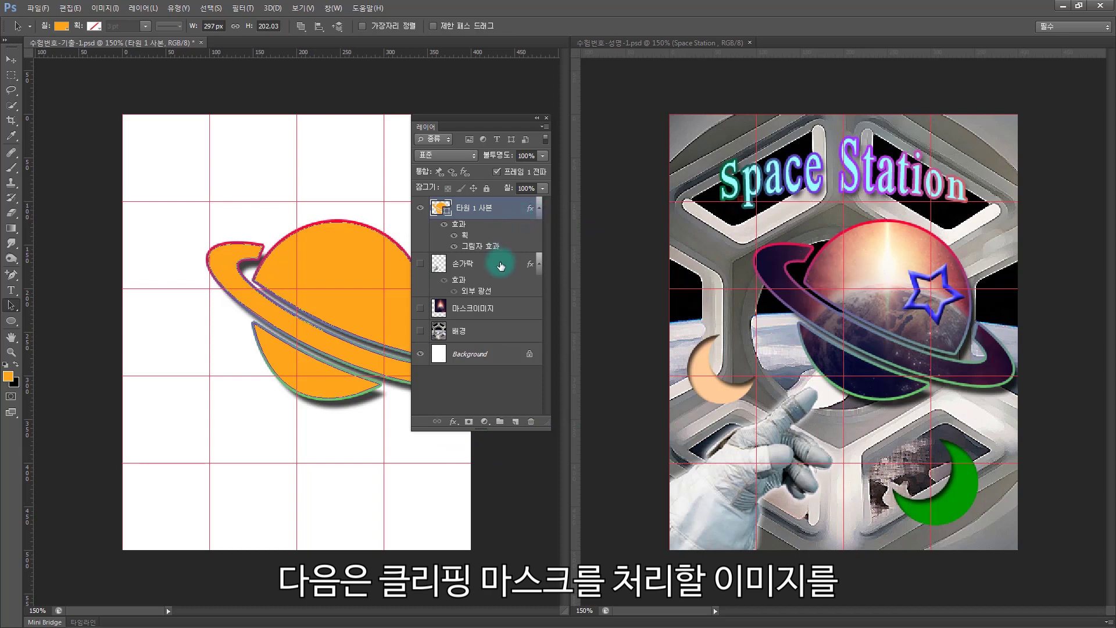
Step: Move the 마스크이미지 layer directly above the planet shape layer and make it visible
left_click(475, 312)
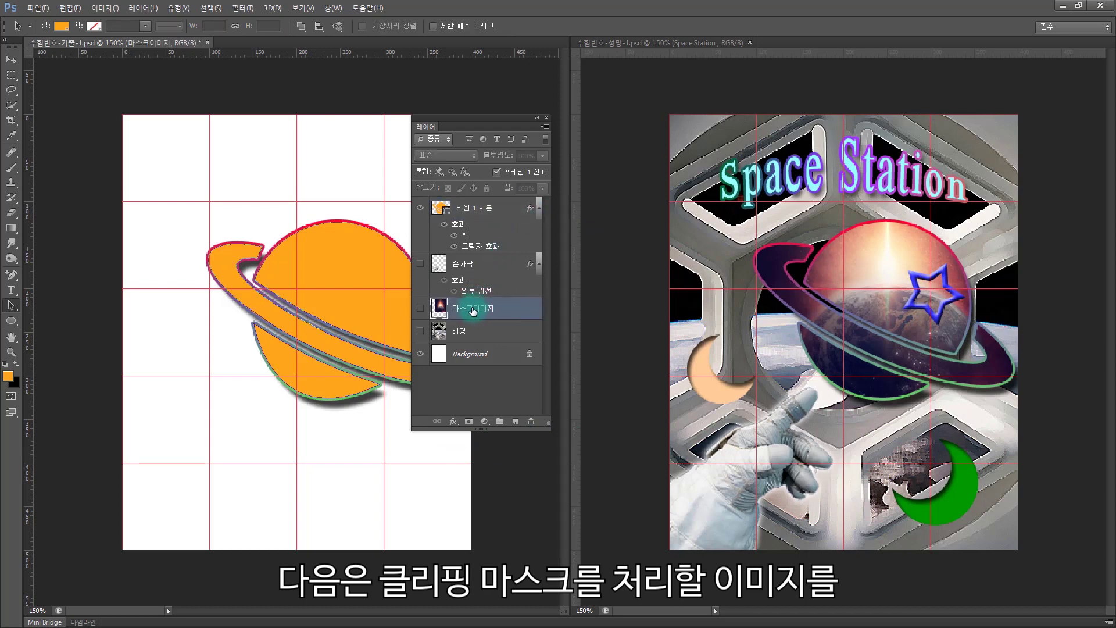
left_click_drag(476, 312, 467, 201)
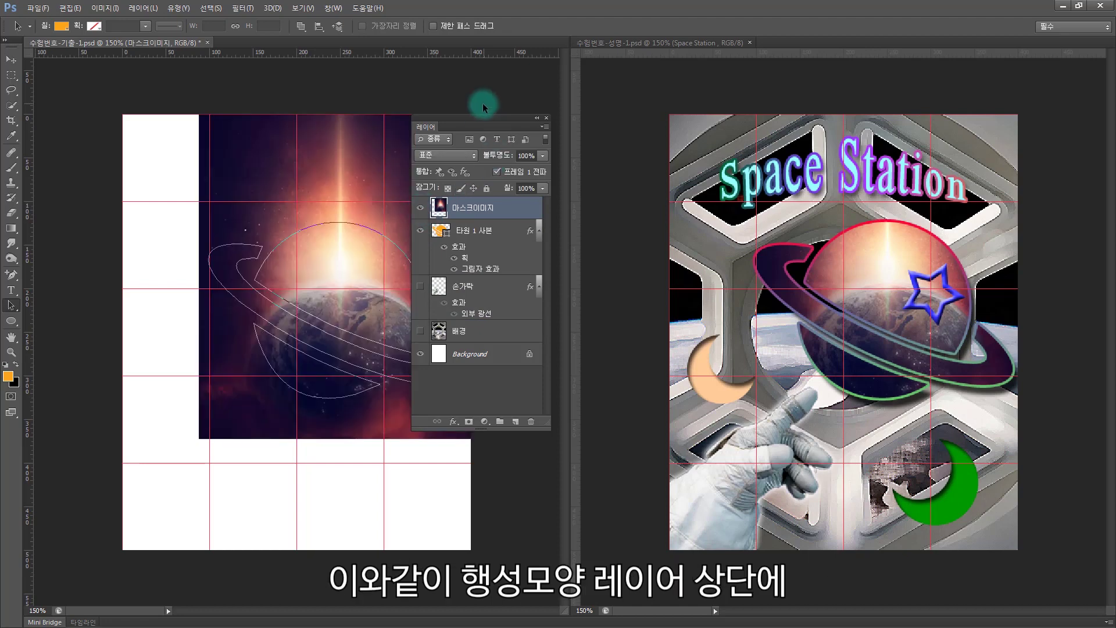
left_click_drag(476, 117, 524, 142)
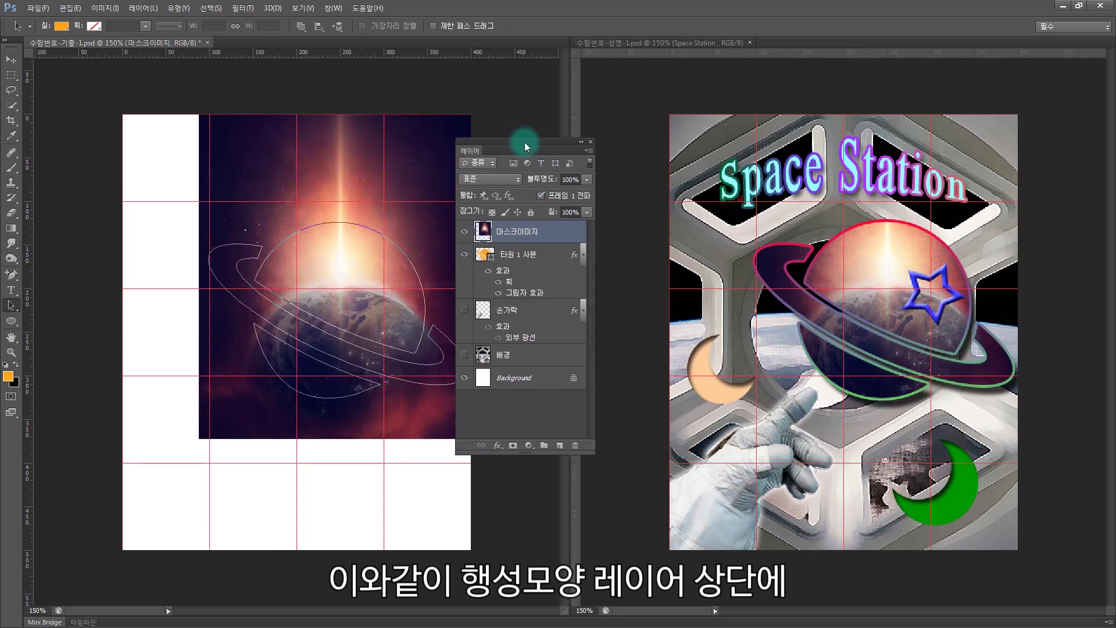
Step: Clip the 마스크이미지 layer to the planet shape layer below it with a clipping mask
left_click(551, 262)
left_click(536, 234)
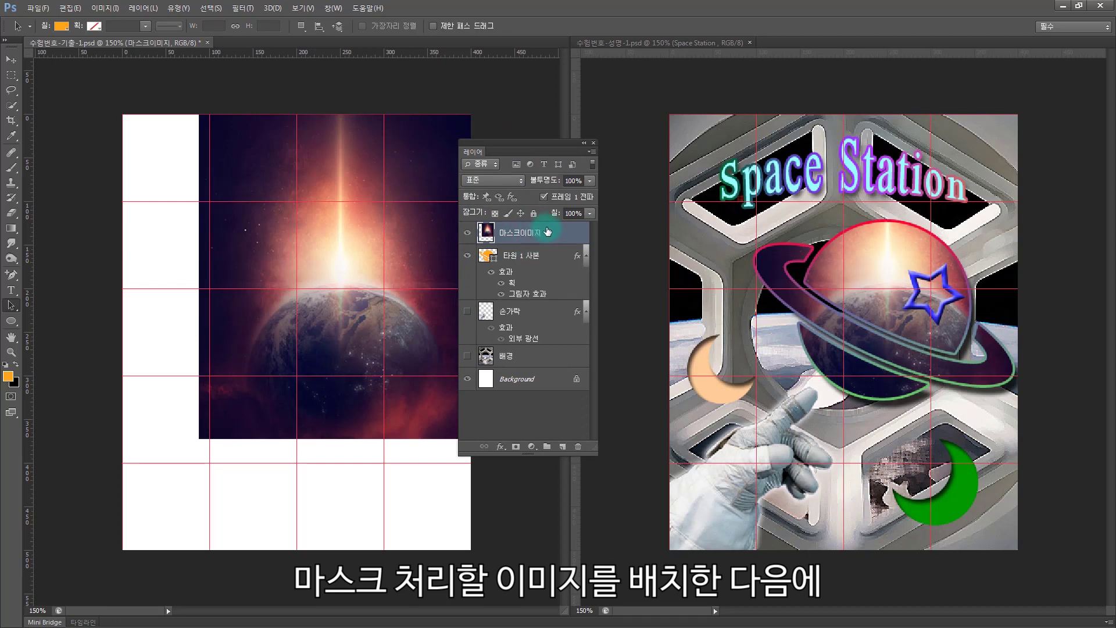
right_click(550, 234)
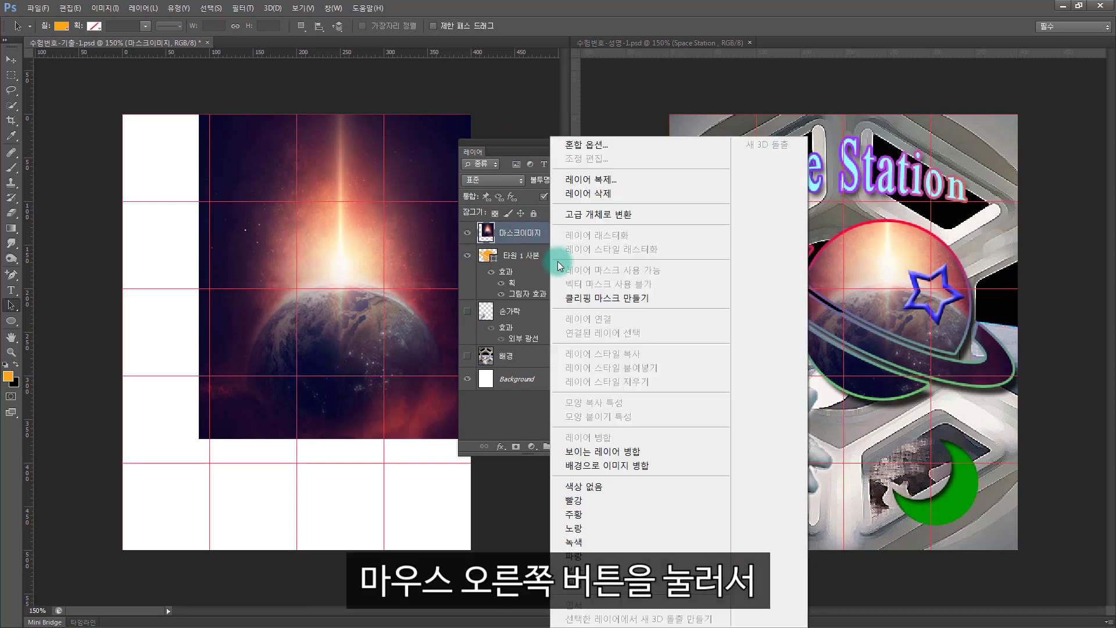
left_click(585, 299)
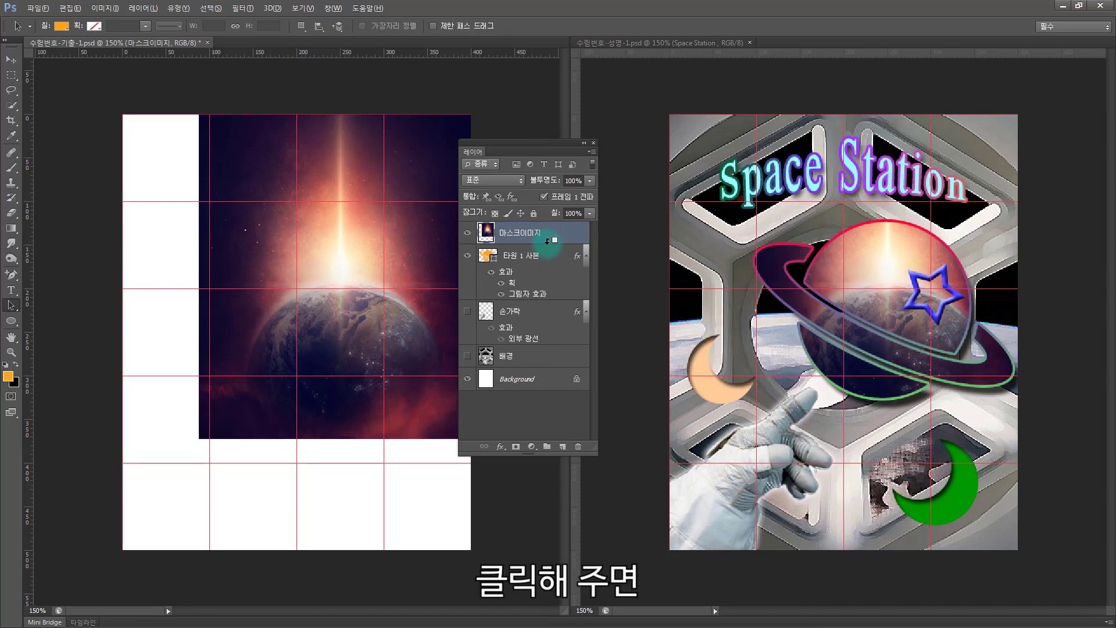
left_click(547, 240, "alt")
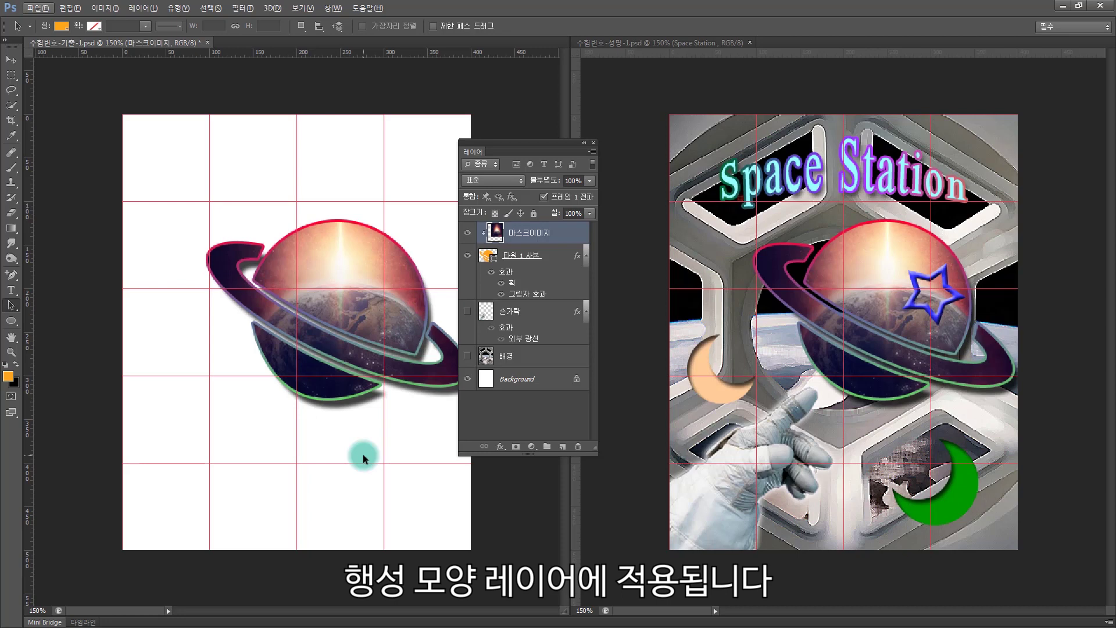
Step: Make the 손가락 and 배경 layers visible and select the 배경 layer
left_click(467, 312)
left_click(467, 356)
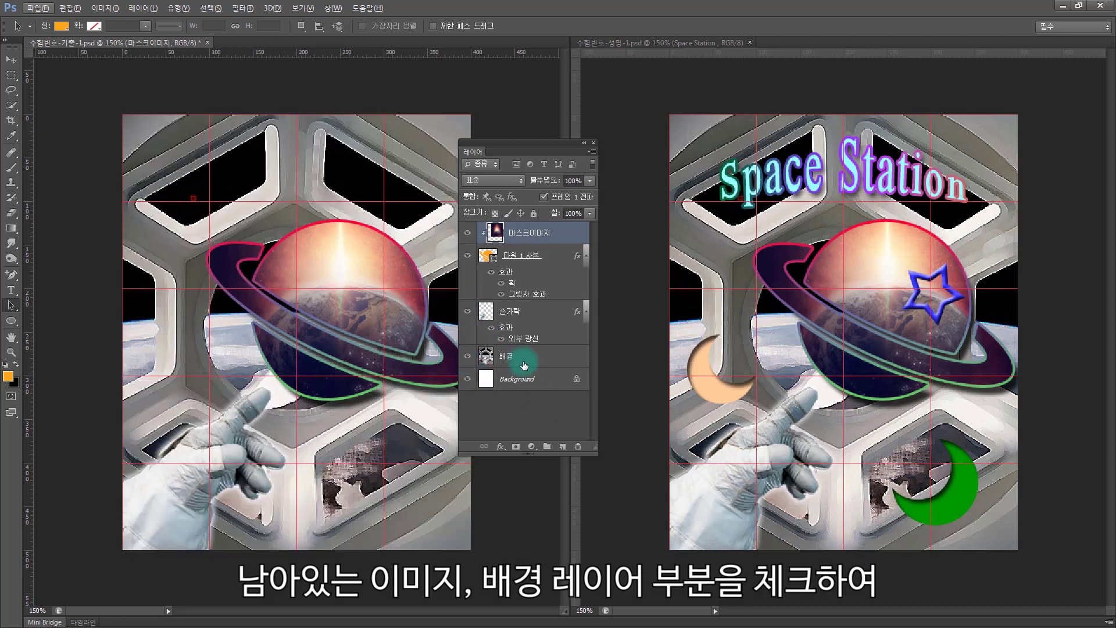
left_click(529, 360)
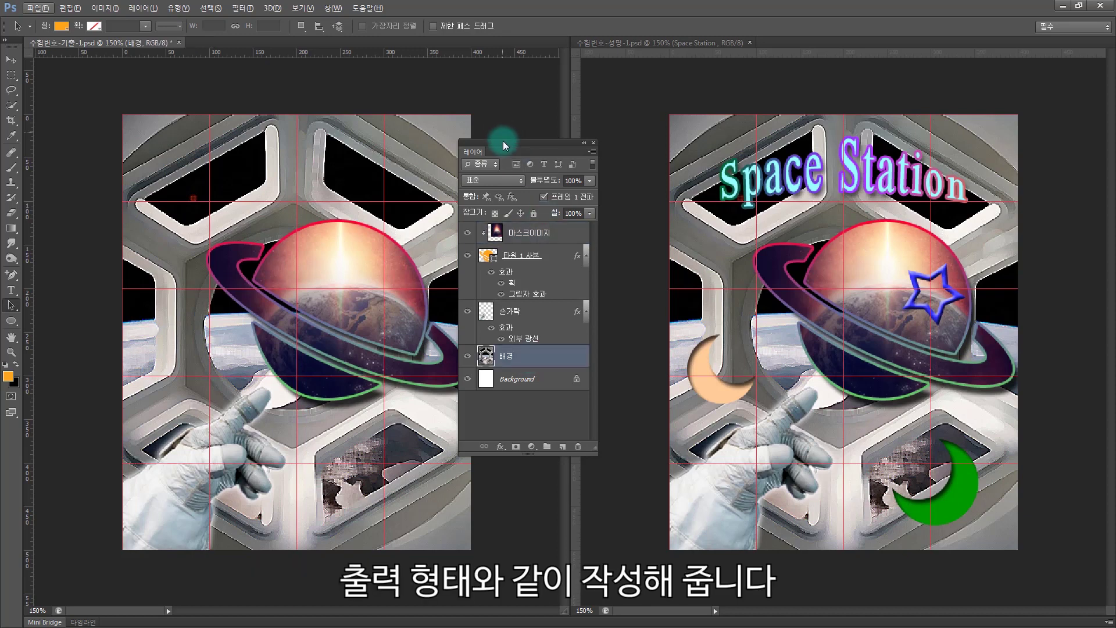
left_click_drag(503, 141, 542, 186)
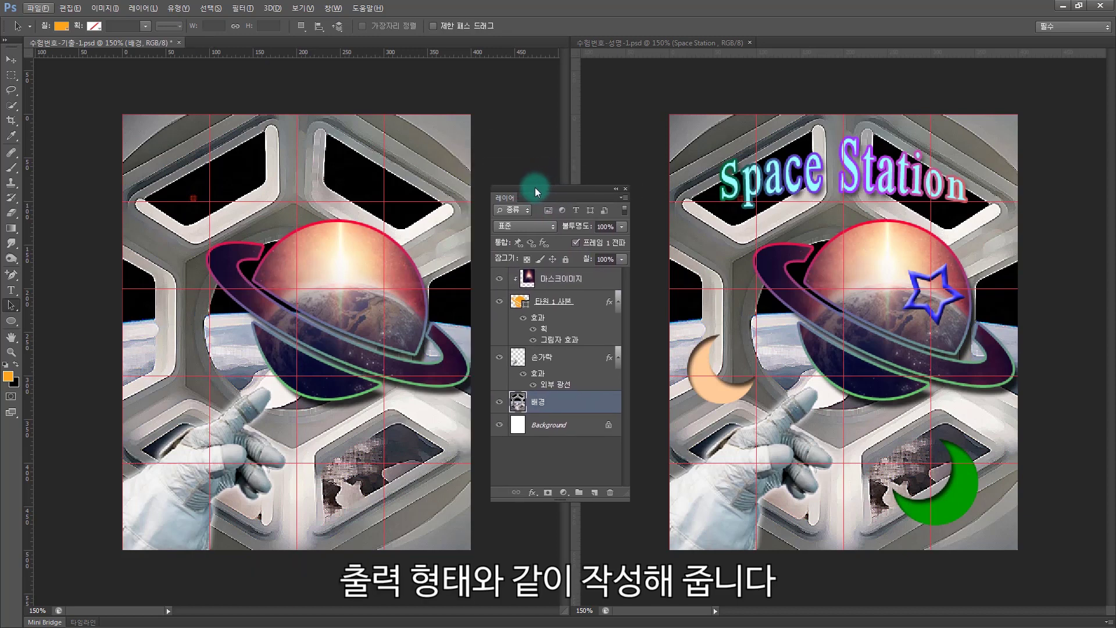
left_click_drag(535, 187, 534, 180)
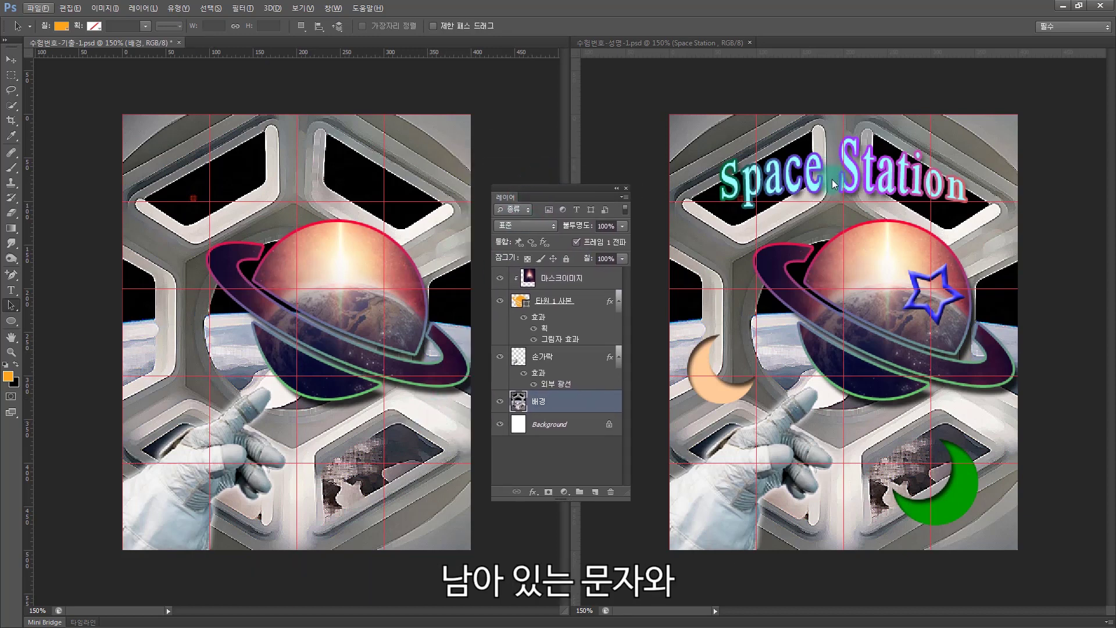